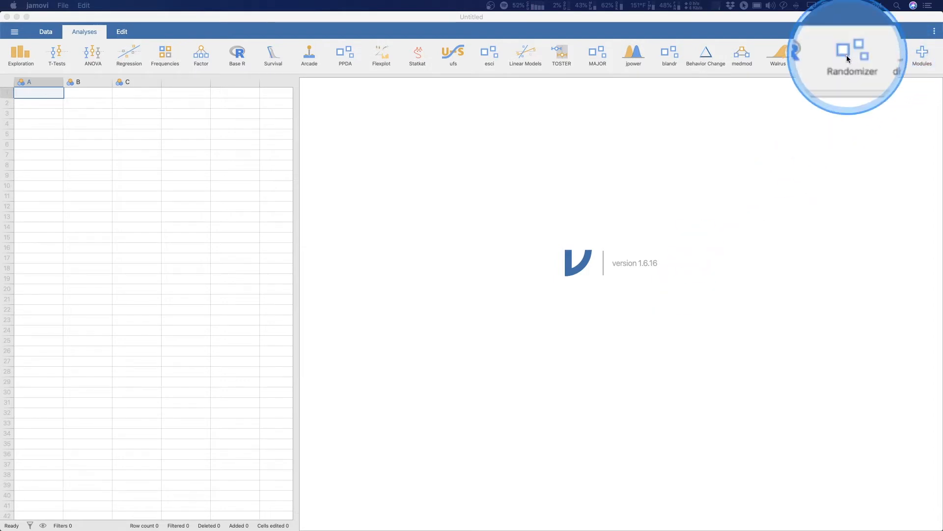
Step: Check the list of installed modules in the jamovi library for the Randomizer module, and close the library
click(921, 57)
click(922, 57)
click(922, 56)
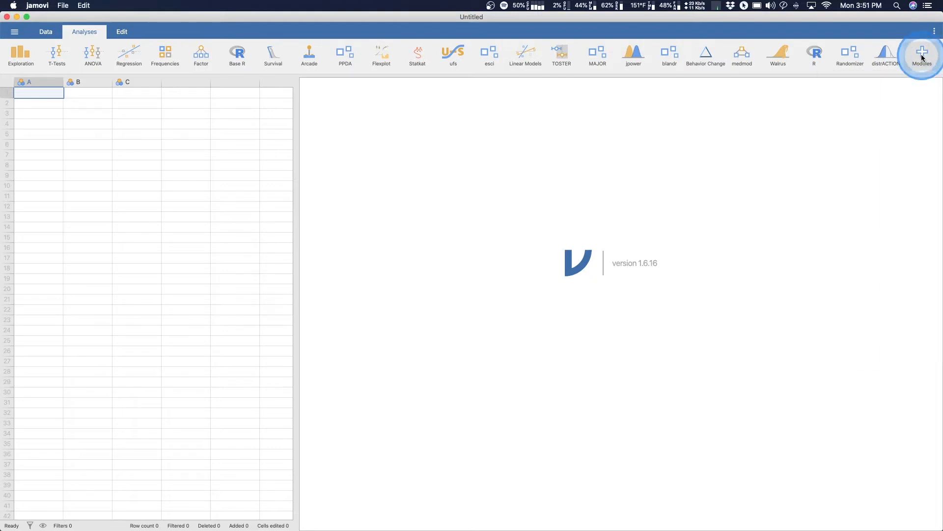
click(922, 56)
click(854, 80)
click(427, 116)
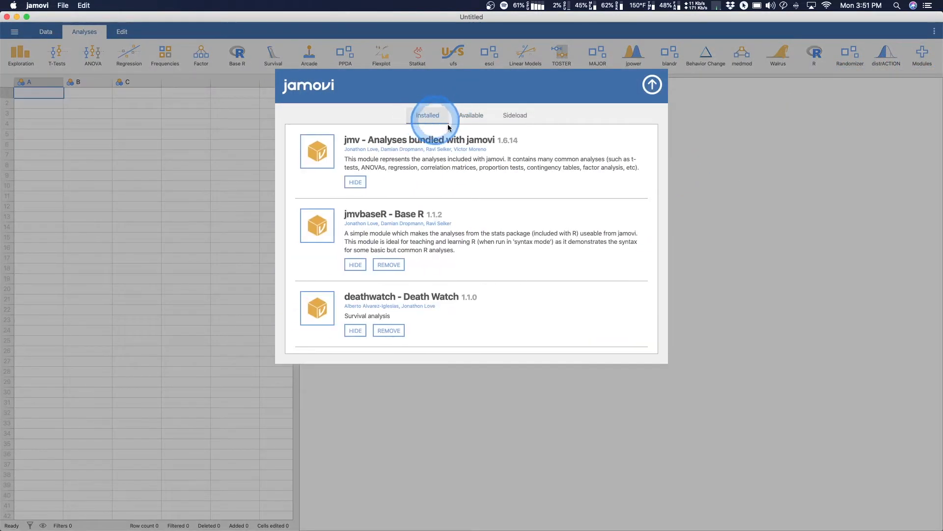
scroll(479, 206, down, 5)
scroll(477, 209, down, 10)
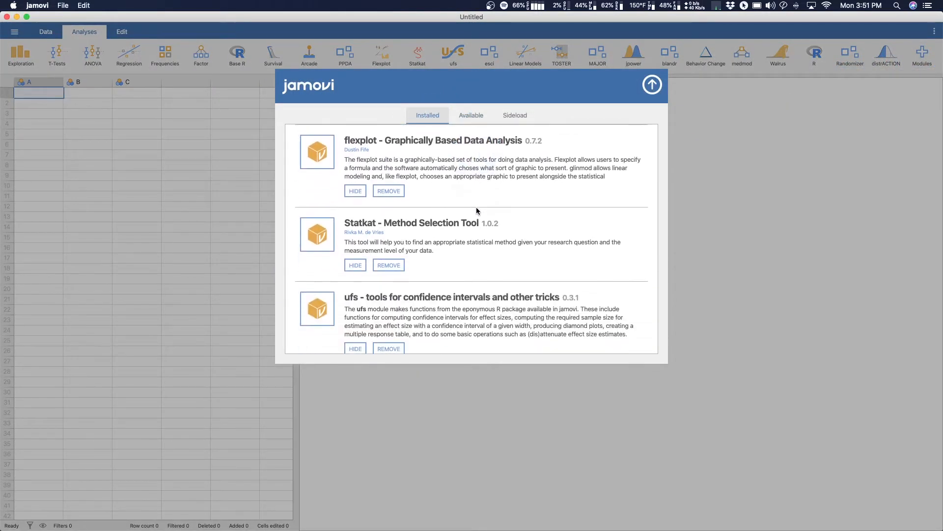
scroll(477, 210, down, 5)
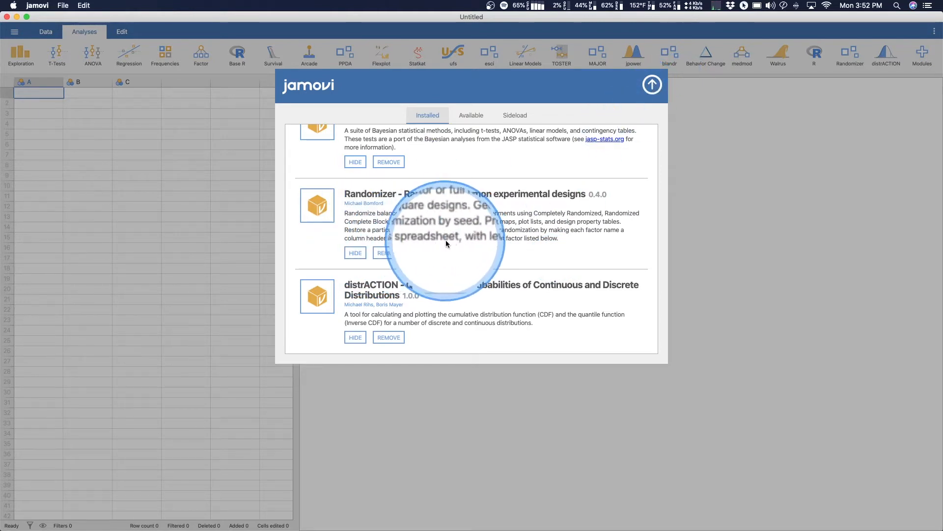
click(651, 84)
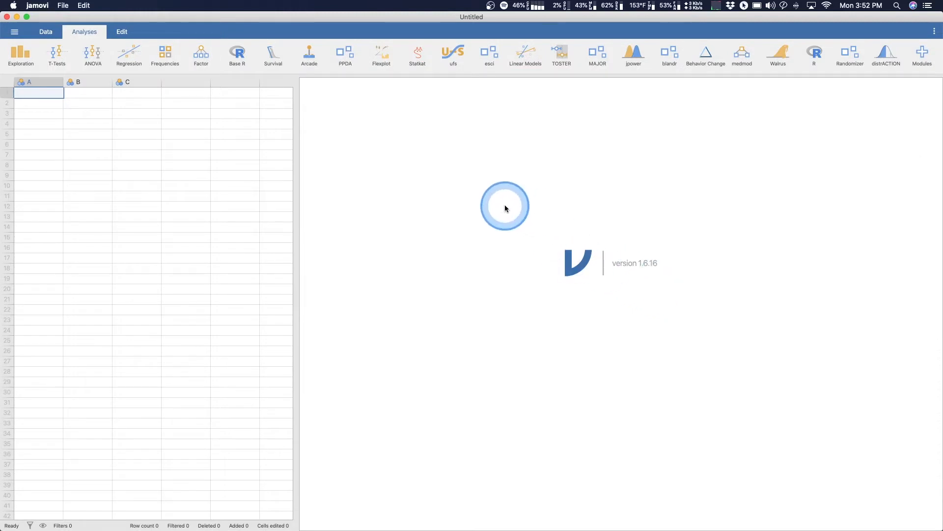
key(ctrl)
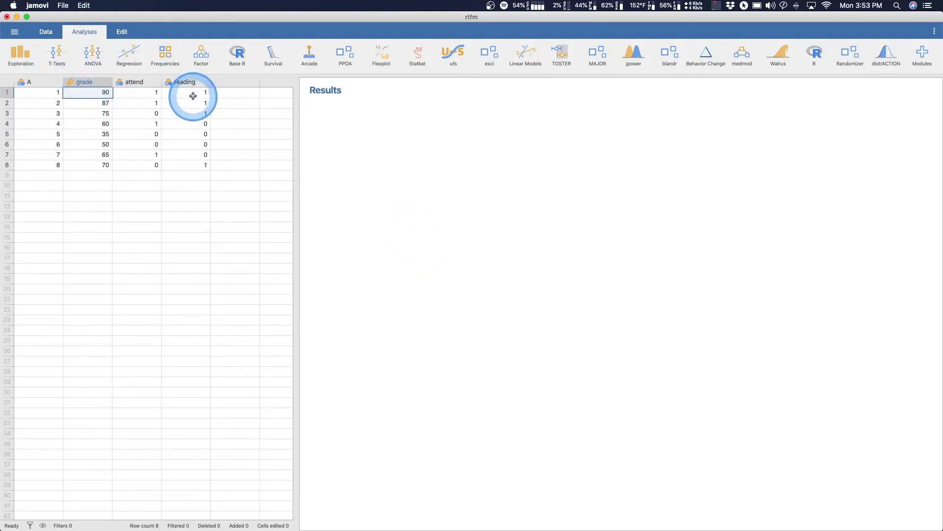
Step: Create a Completely Randomized Design from the Randomizer module with attend and reading as the factors
click(851, 55)
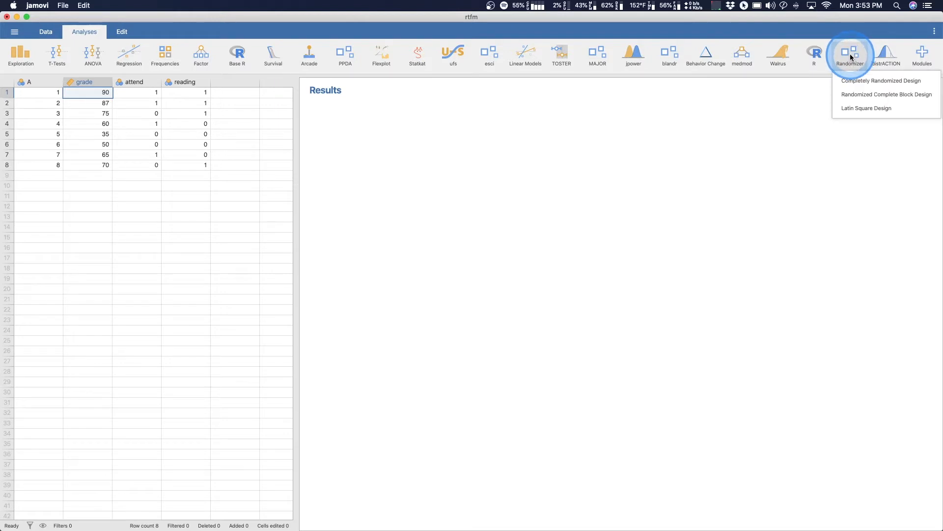
click(868, 109)
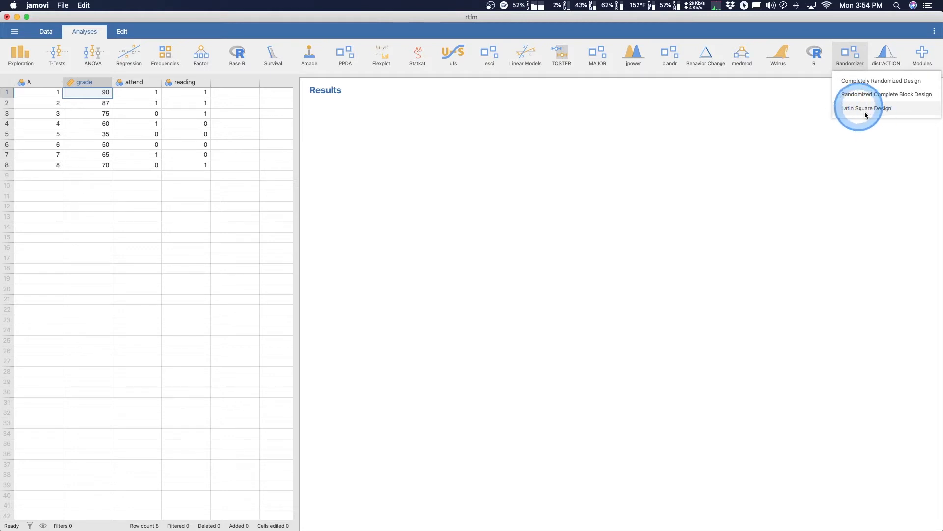
click(870, 89)
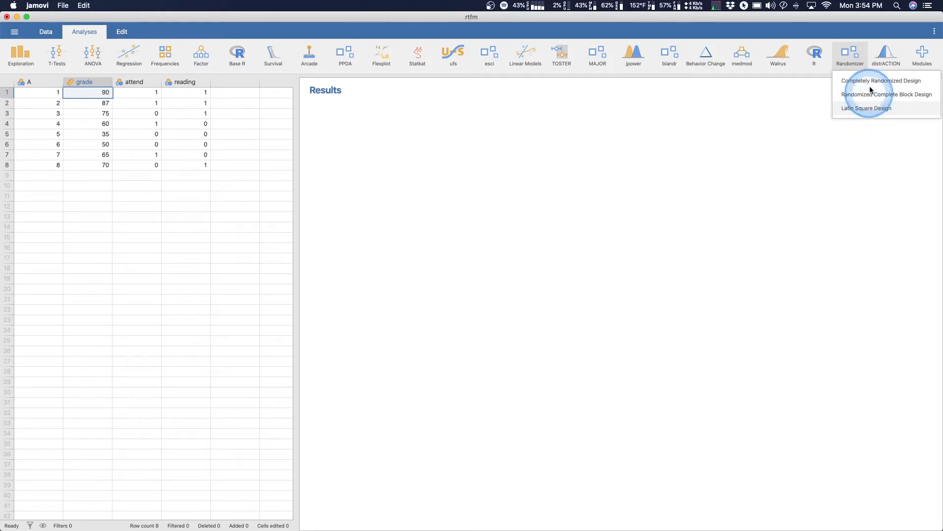
click(870, 80)
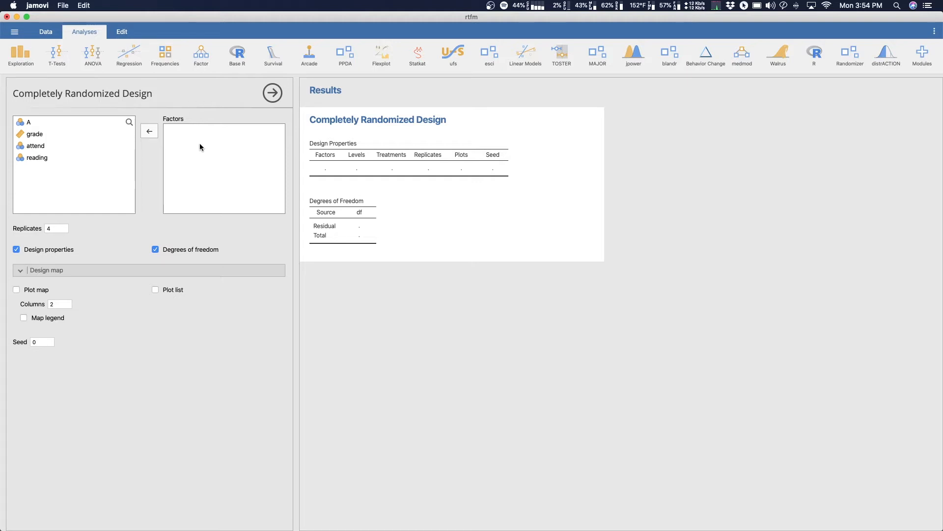
click(29, 147)
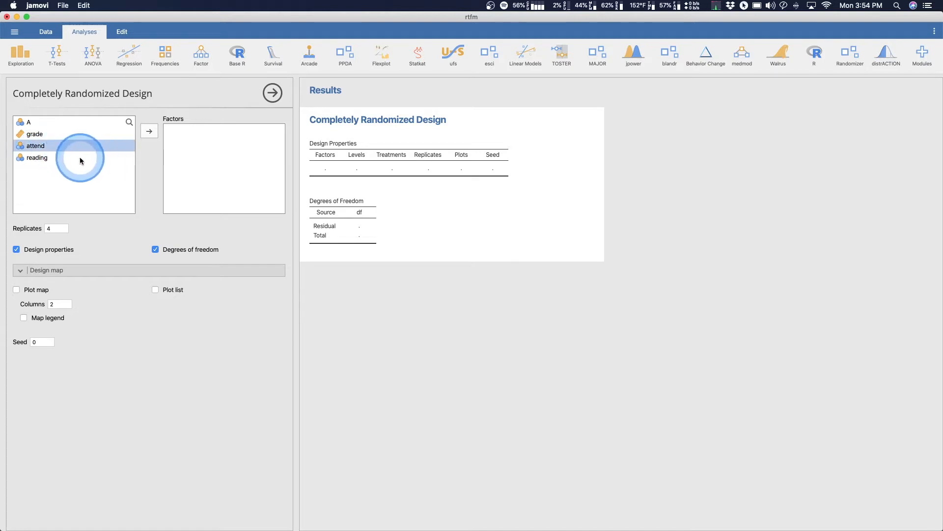
shift+click(54, 157)
click(150, 132)
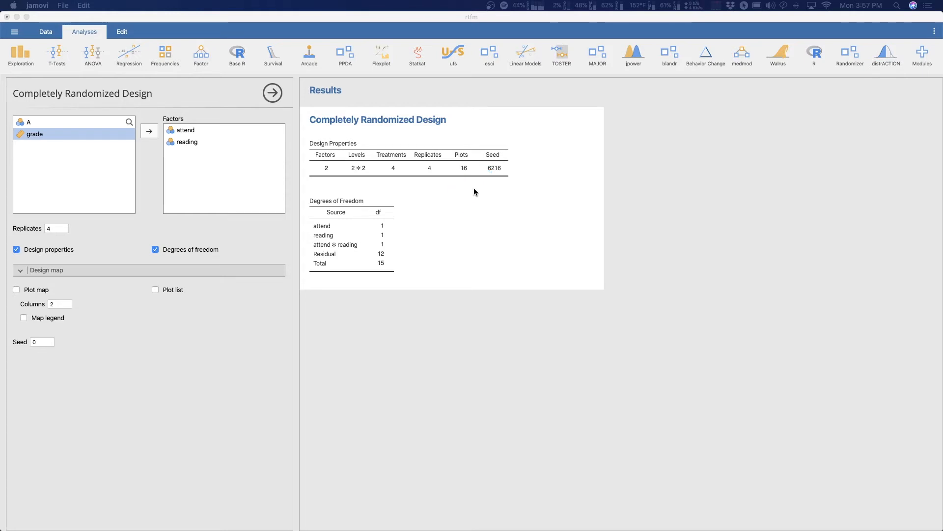
Step: Add a plot map with a map legend and a plot list to the design results, and review them
click(17, 290)
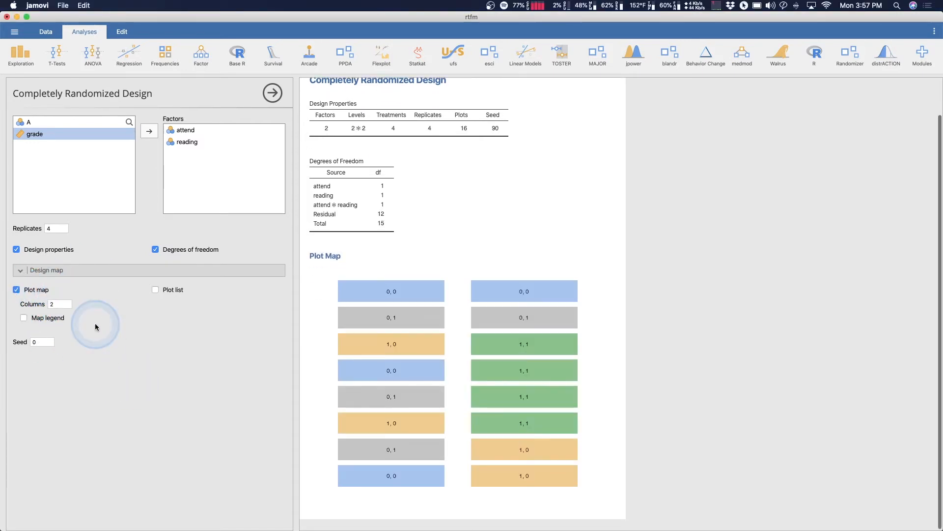
click(24, 317)
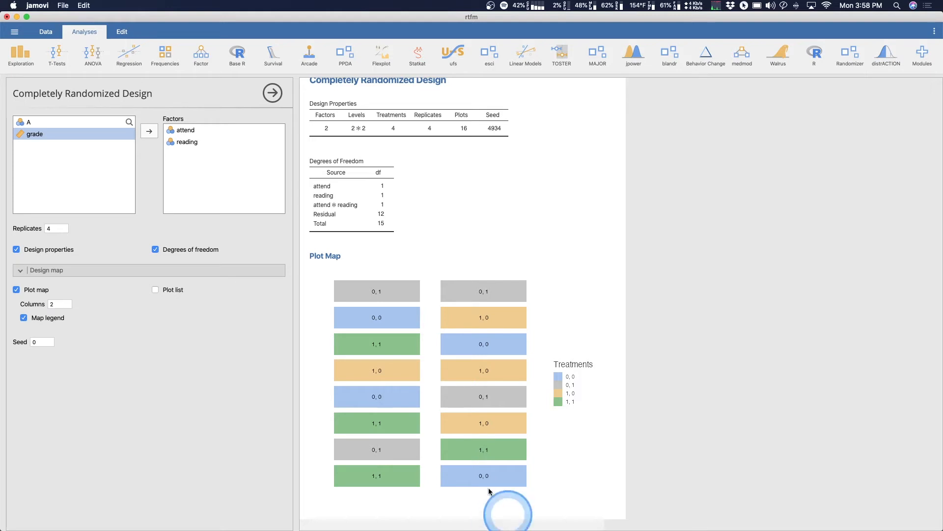
click(155, 289)
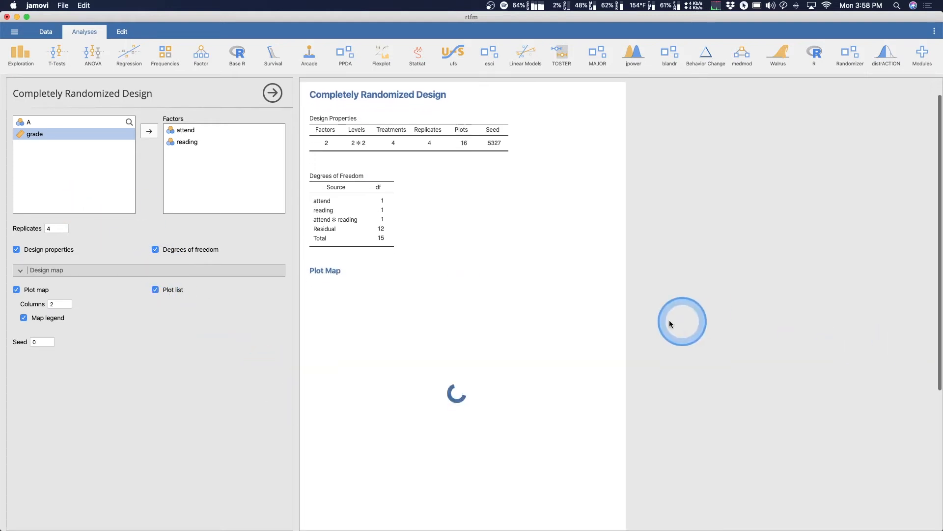
scroll(670, 320, down, 5)
scroll(315, 339, down, 3)
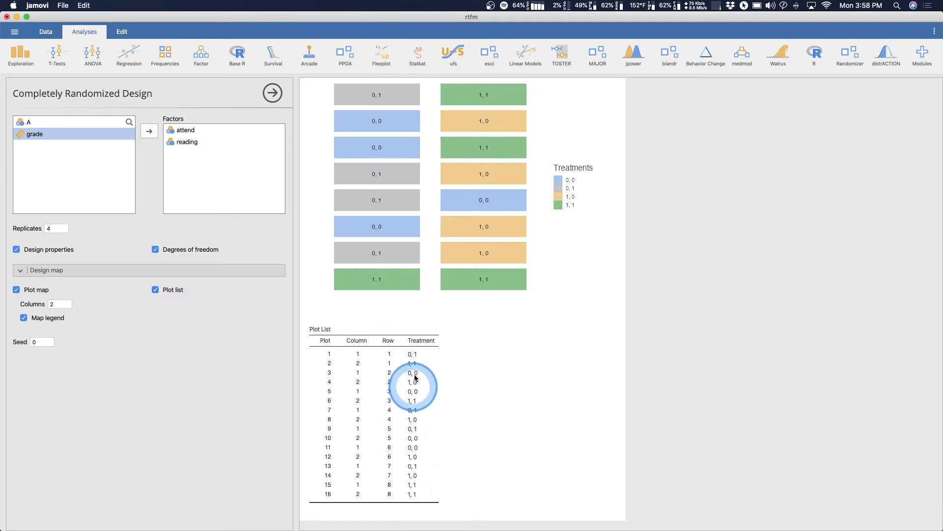
scroll(420, 301, up, 2)
scroll(421, 301, up, 2)
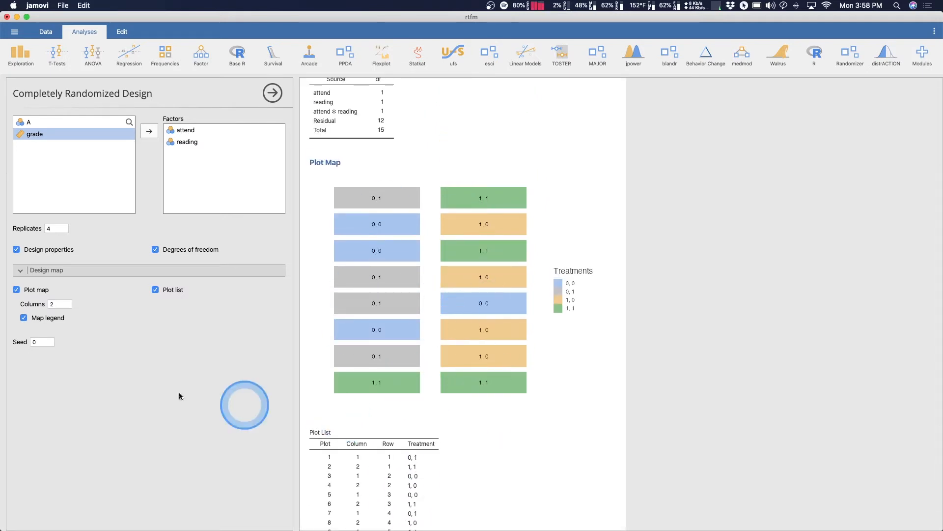
scroll(621, 139, up, 5)
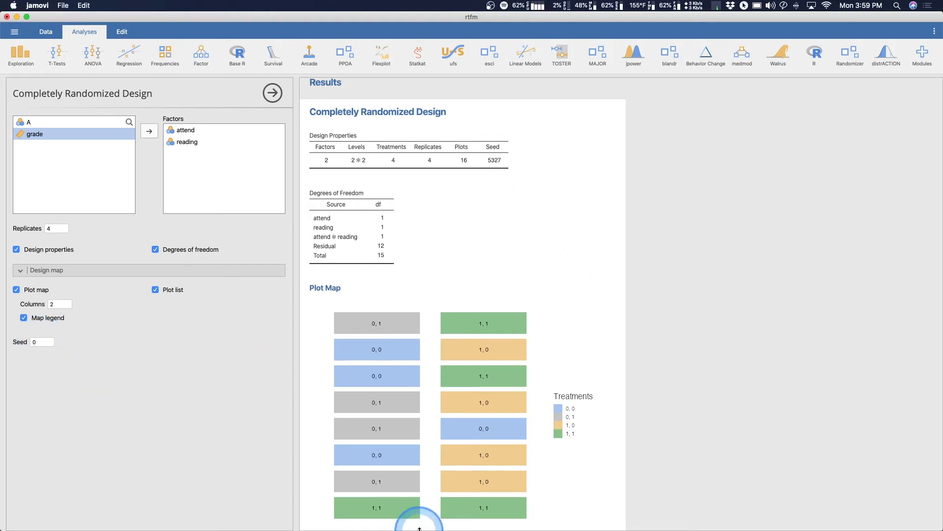
Step: Set the design's replicates to 25 and the plot map's columns to 4
click(65, 231)
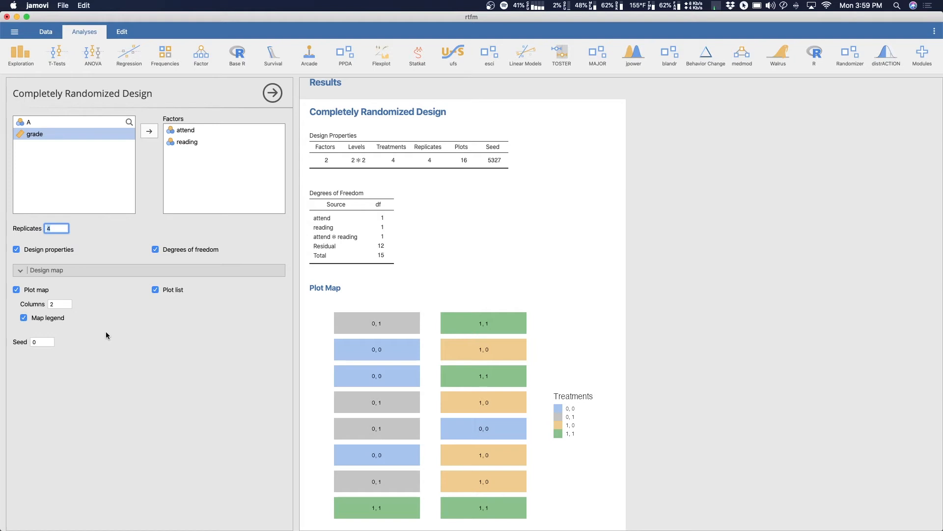
click(140, 217)
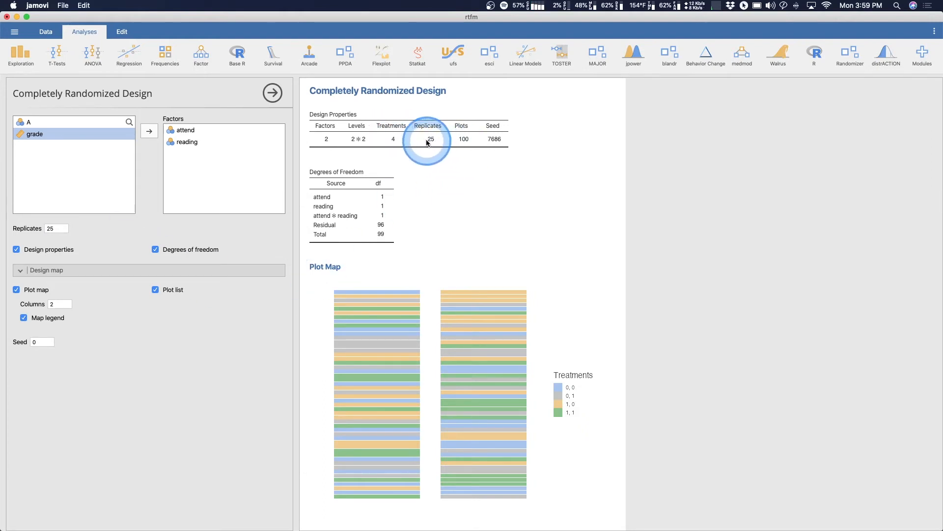
scroll(403, 316, down, 5)
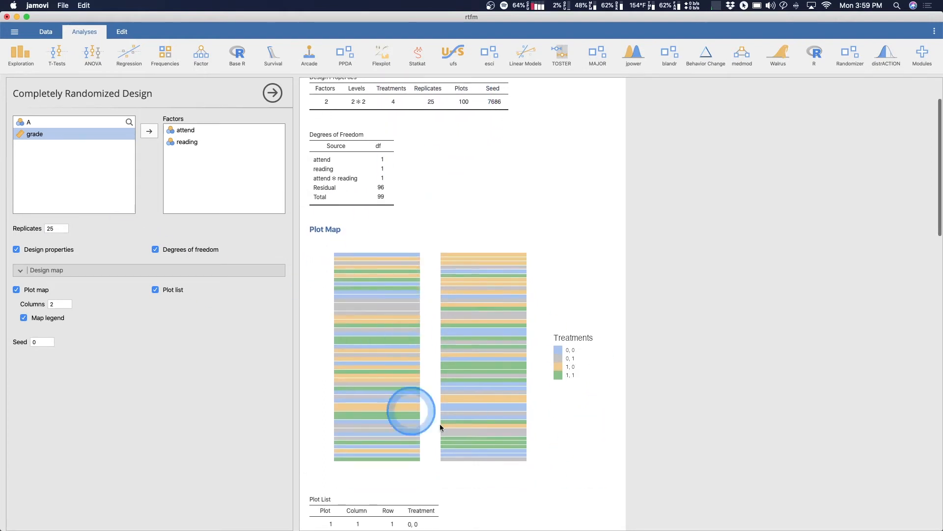
scroll(457, 227, up, 3)
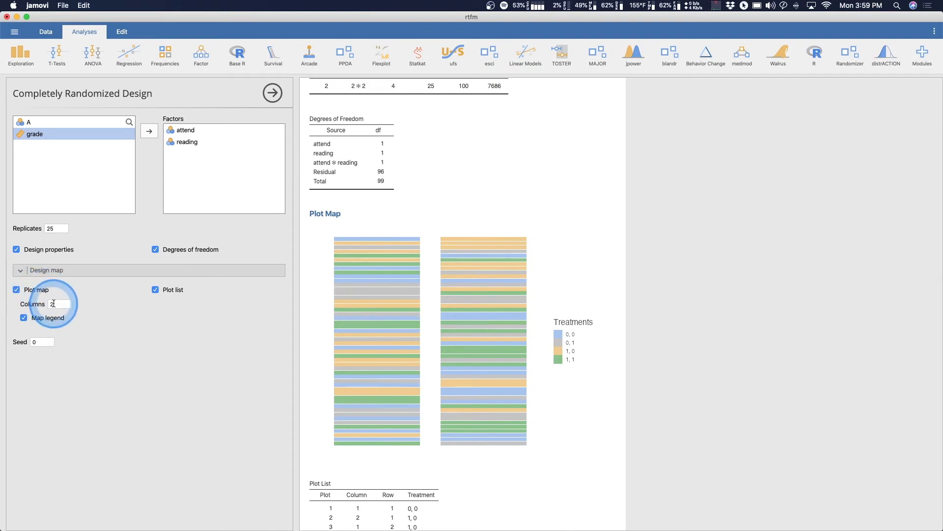
key(Return)
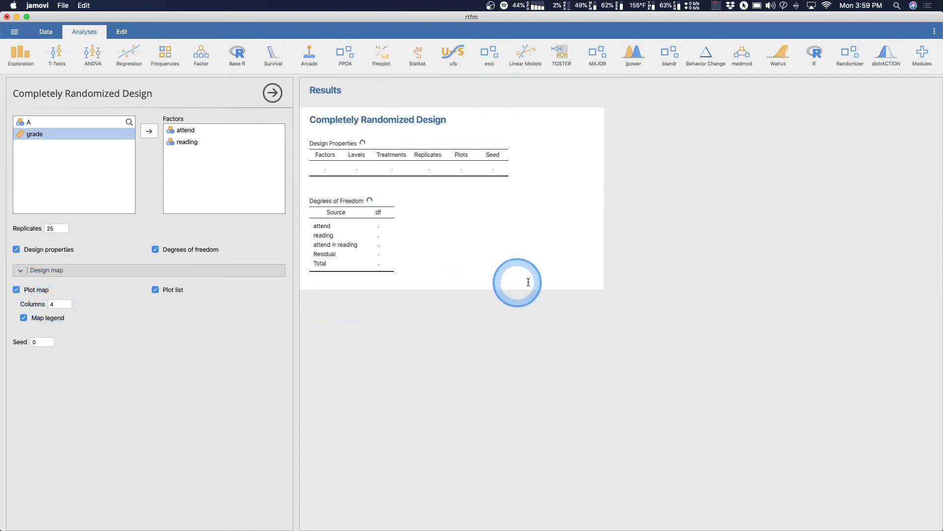
scroll(648, 361, down, 2)
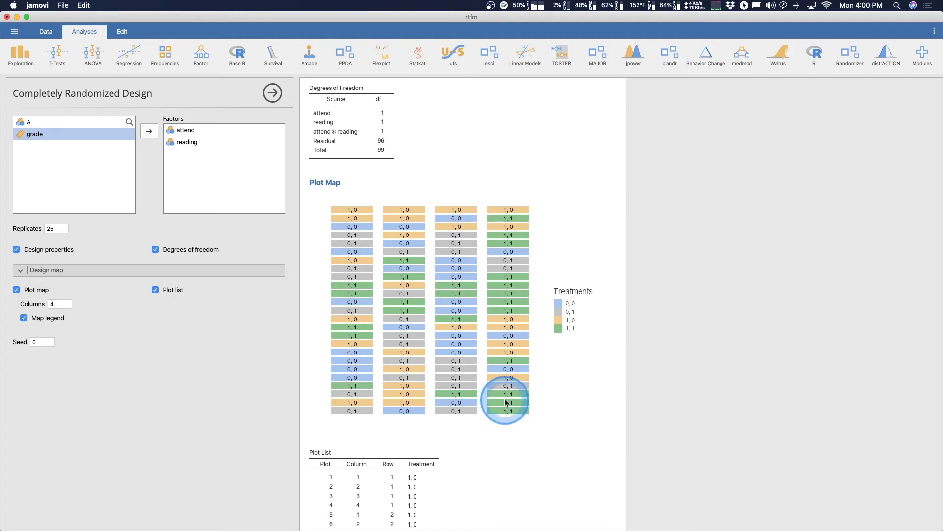
Step: Add a new data variable named "question" in the first empty column after reading
click(46, 31)
double_click(242, 80)
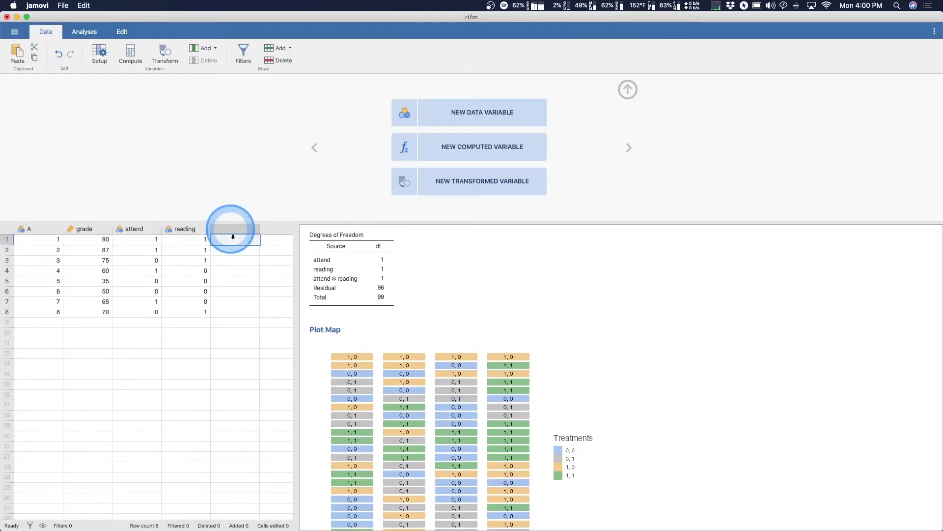
click(485, 123)
click(389, 150)
click(383, 96)
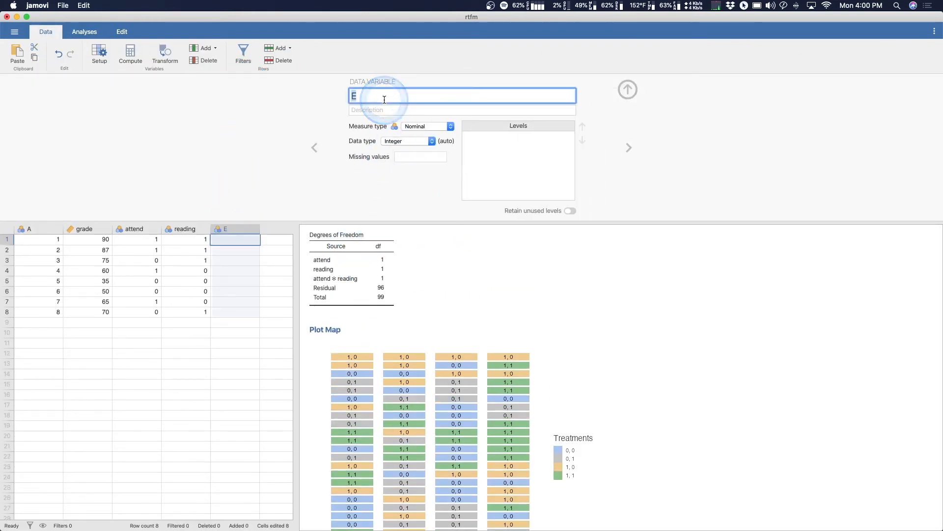
key(BackSpace)
click(384, 98)
text(Question)
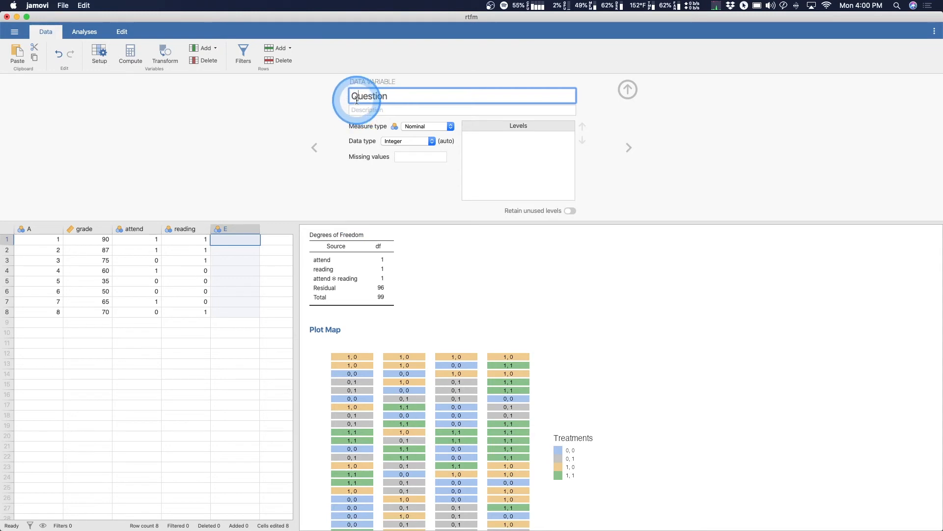
click(484, 142)
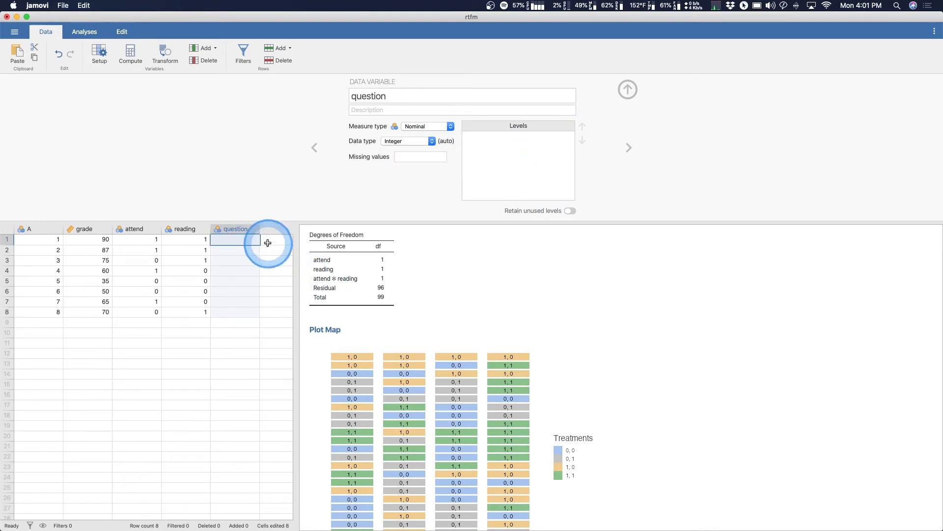
Step: Enter 1 and 0 in the first two rows of the question variable
double_click(246, 241)
text(1)
key(Return)
text(0)
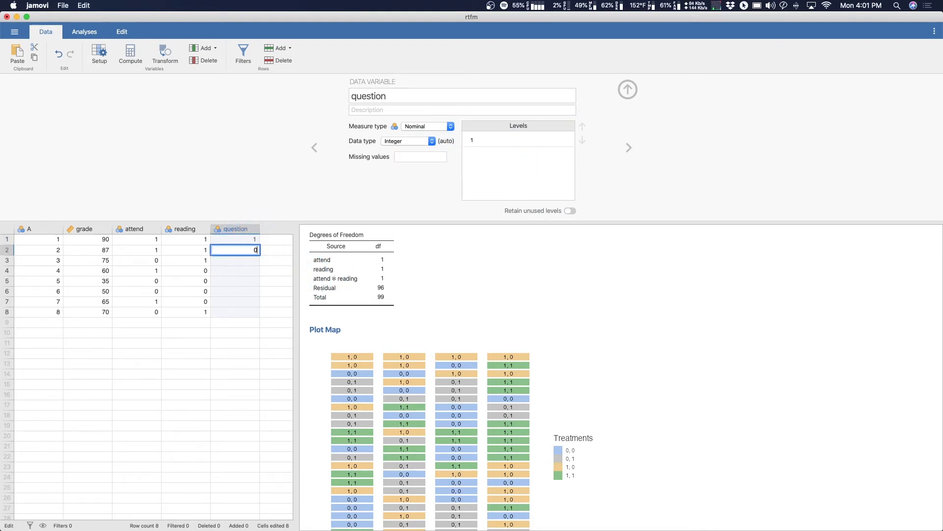
key(Return)
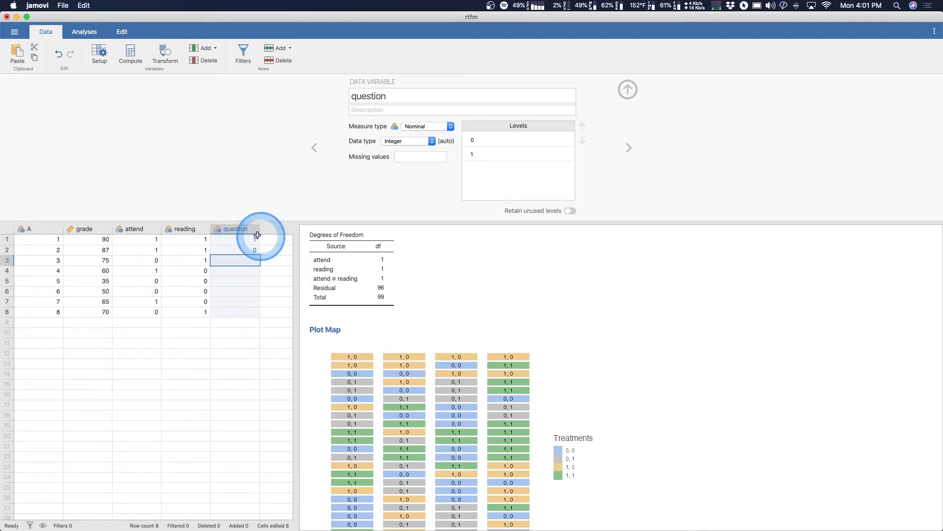
Step: Add a new data variable named "tutor" in the empty column after question
click(273, 229)
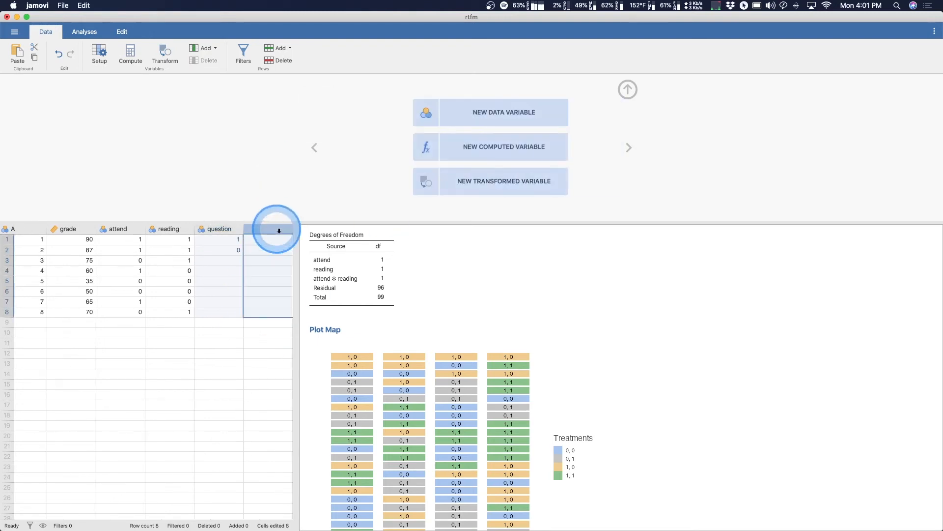
click(491, 110)
click(390, 96)
key(BackSpace)
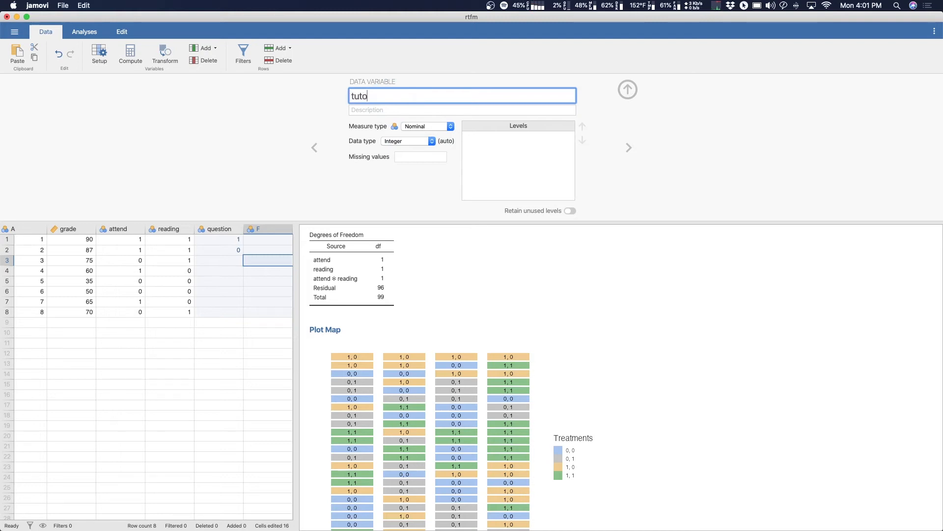
Step: Enter 1 and 0 in the first two rows of the tutor variable
click(279, 240)
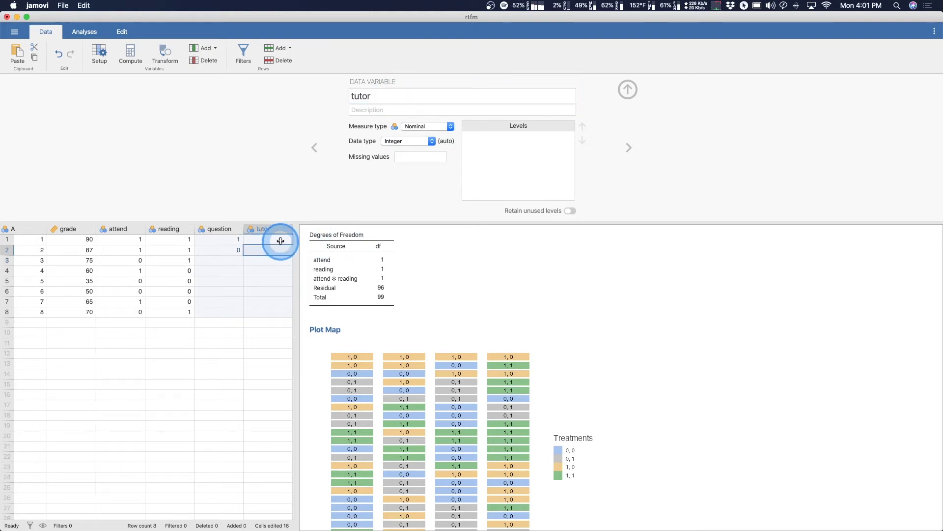
text(1)
key(Return)
text(0)
key(Return)
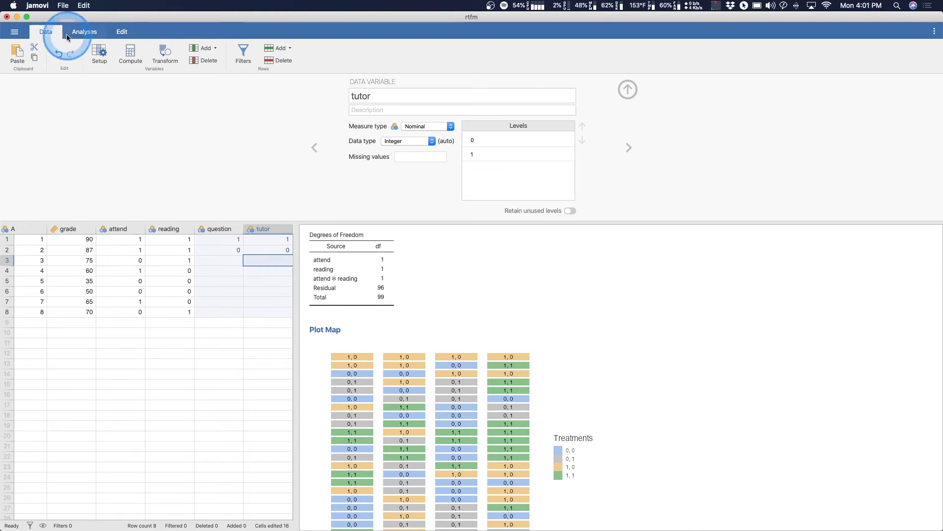
Step: Start a Latin Square Design analysis from the Randomizer module
click(83, 32)
scroll(98, 250, down, 3)
scroll(101, 252, up, 3)
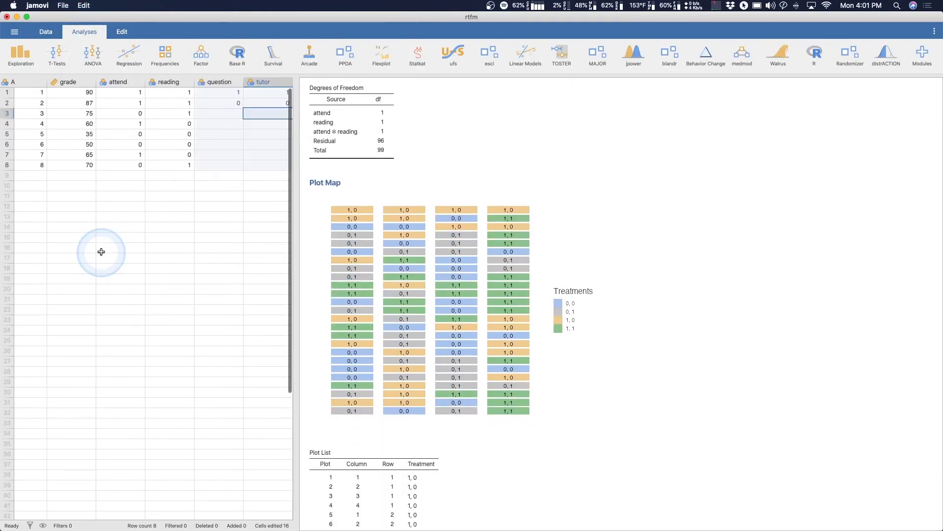
scroll(559, 302, up, 1)
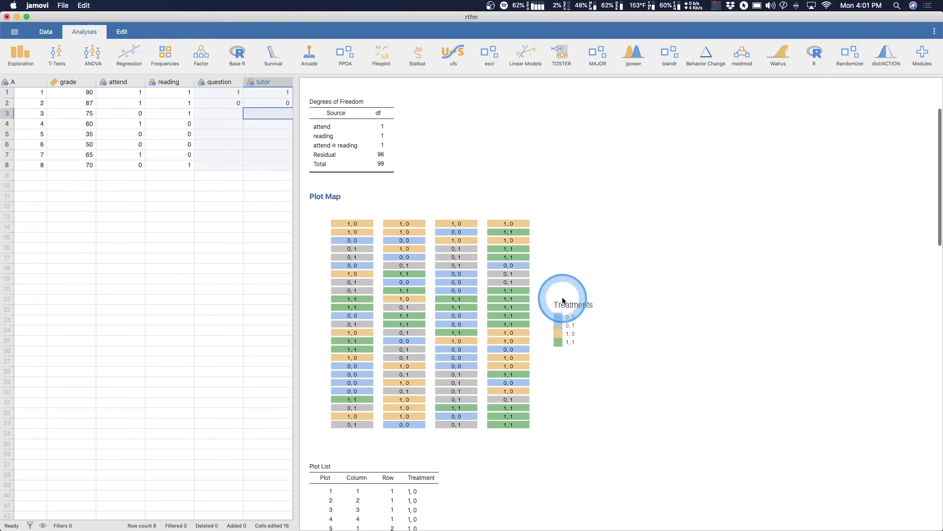
click(853, 56)
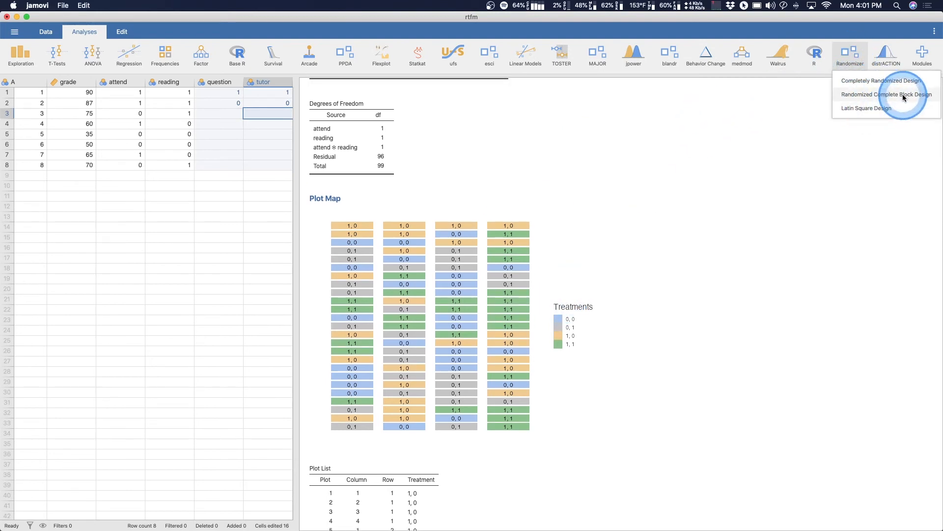
click(883, 110)
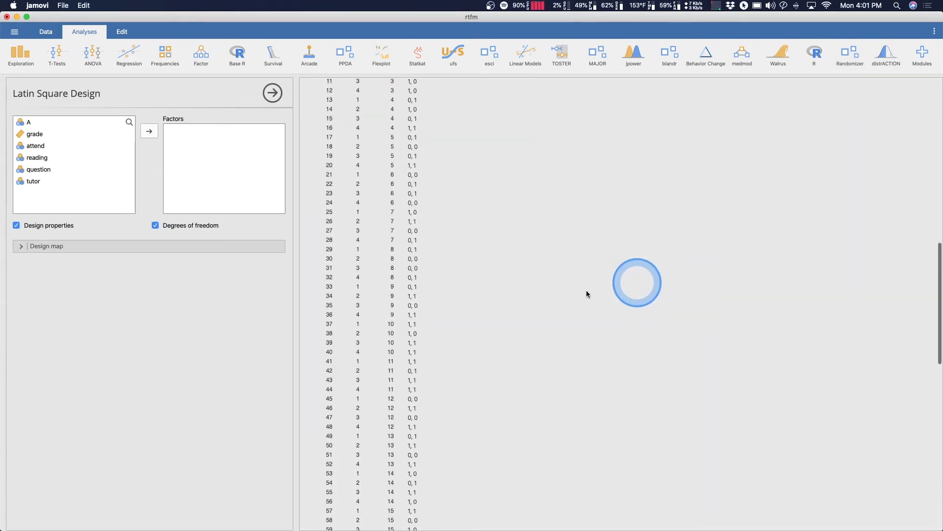
Step: Assign attend, reading, question and tutor as factors of the Latin square and expand the design map options
click(43, 150)
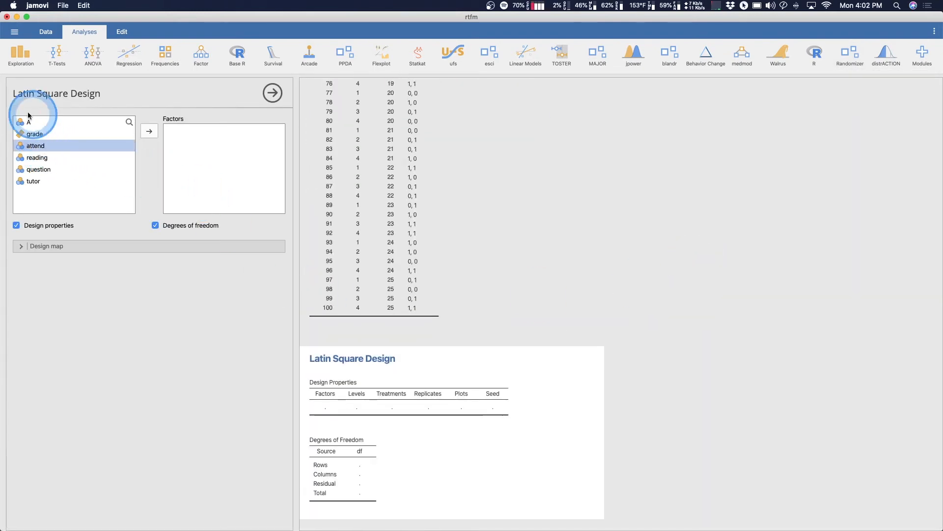
shift+click(37, 181)
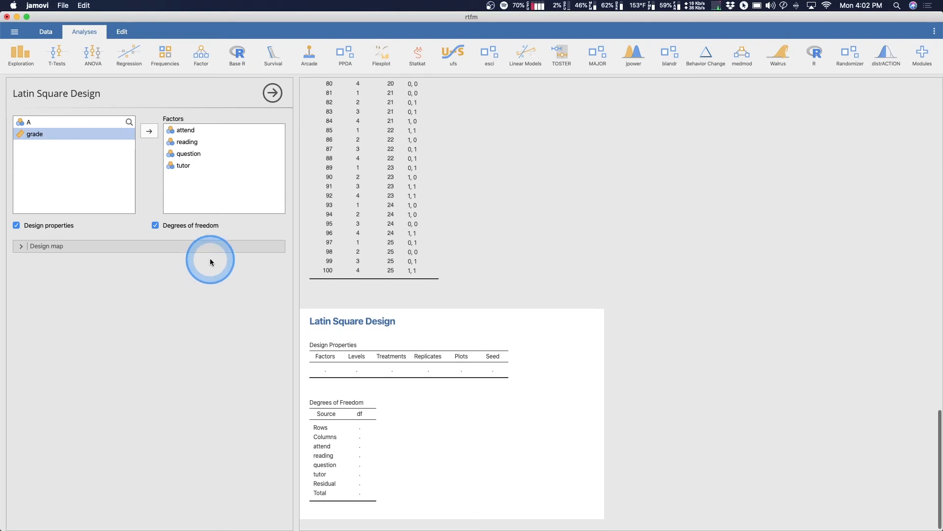
click(69, 246)
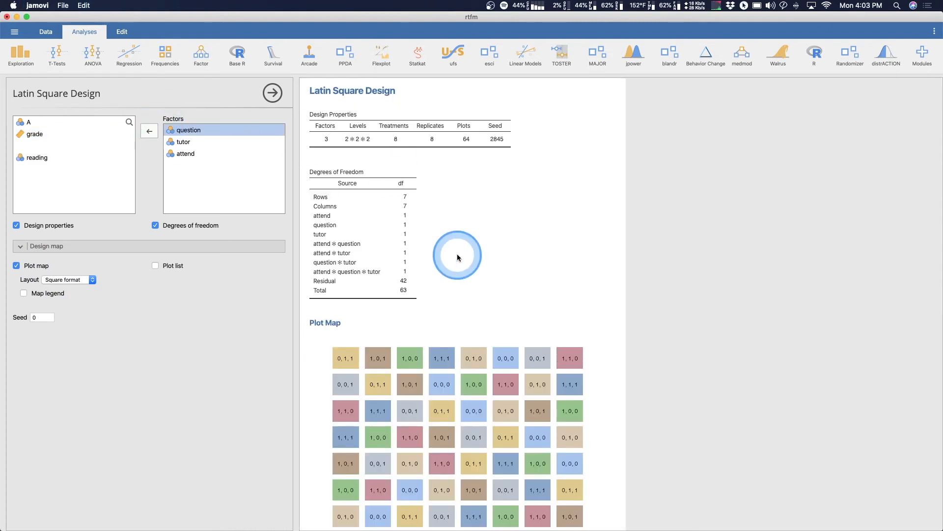
Step: Add reading to the Latin square's factors and remove tutor from them
click(31, 157)
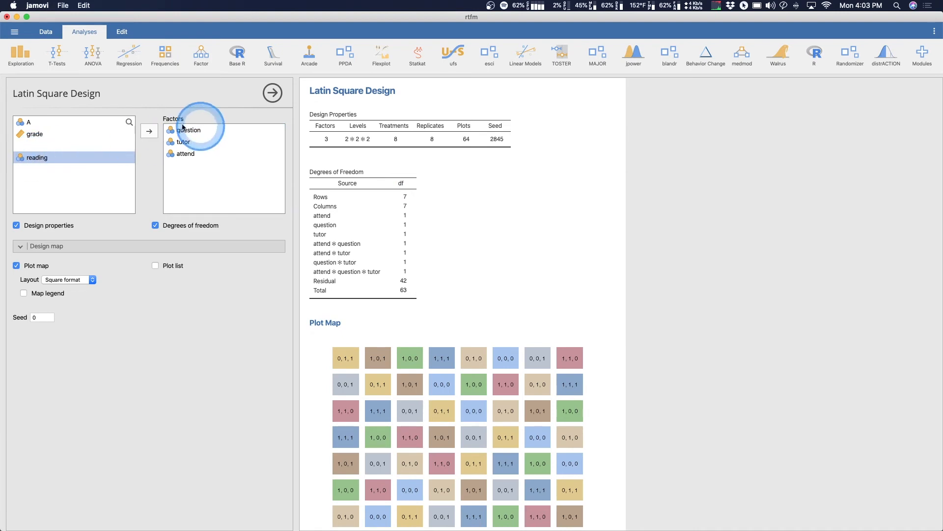
click(149, 131)
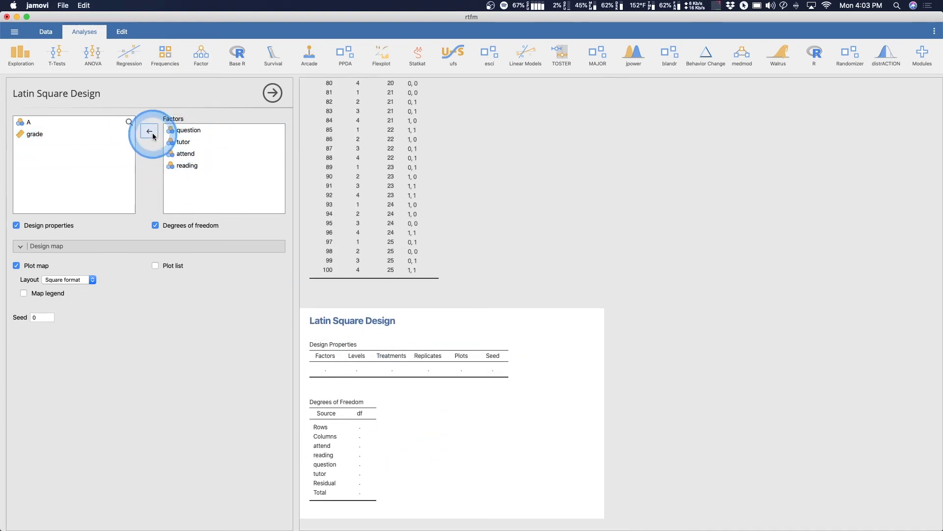
click(179, 142)
drag(183, 141, 101, 166)
click(490, 253)
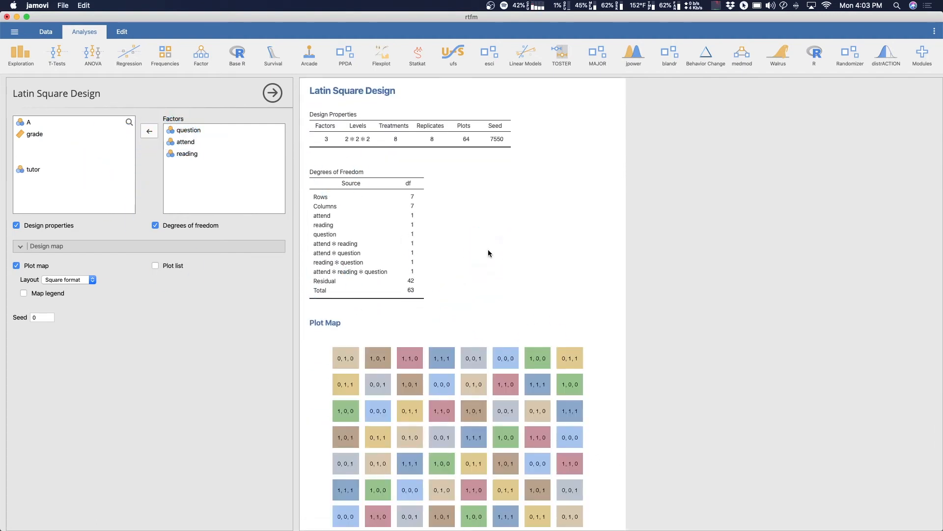
Step: Turn on the Latin square's map legend and set the plot map layout to Separate blocks
click(24, 293)
click(83, 279)
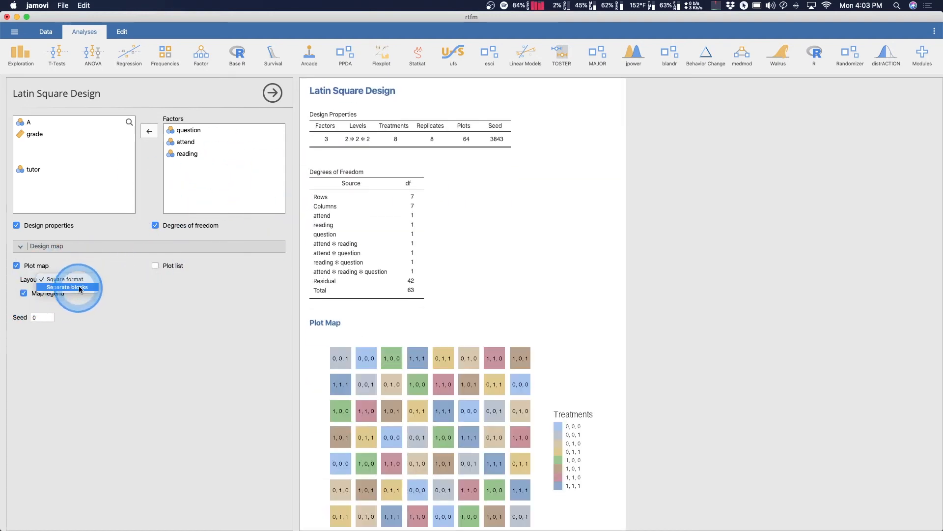
click(80, 288)
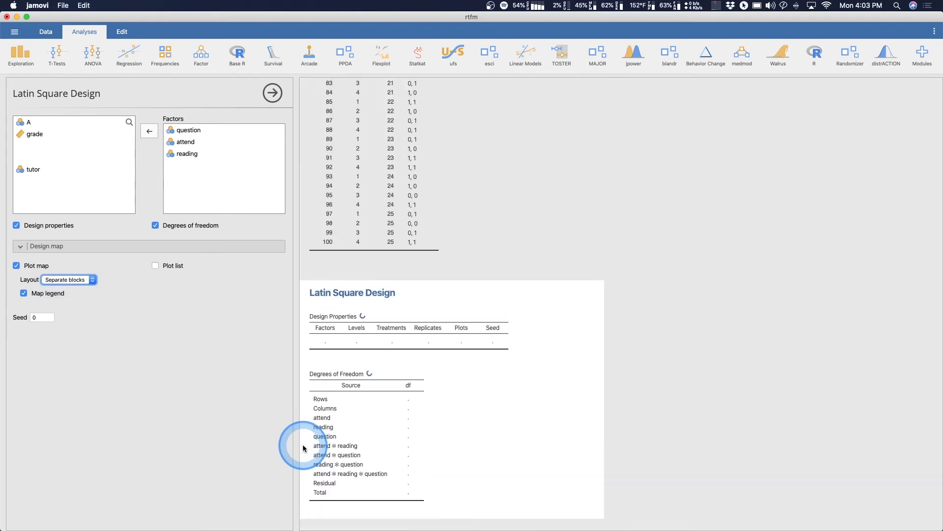
click(240, 429)
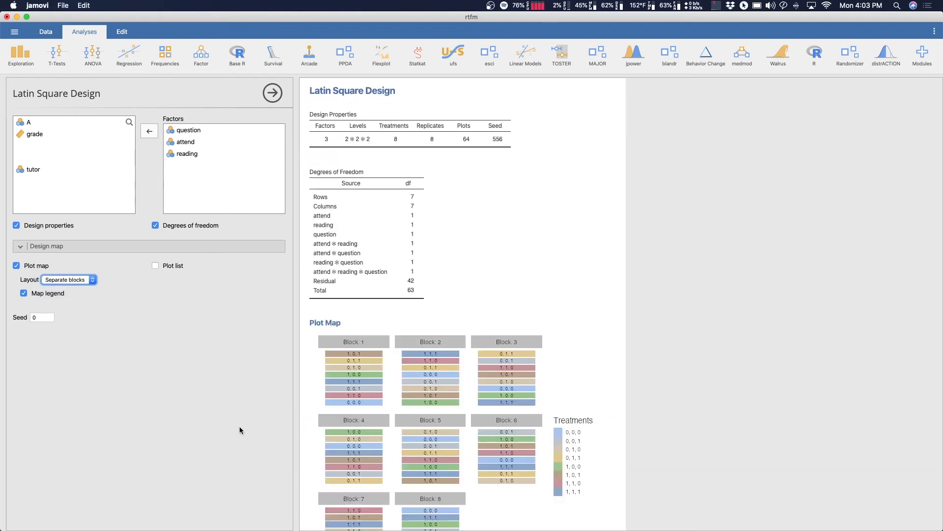
scroll(507, 436, down, 3)
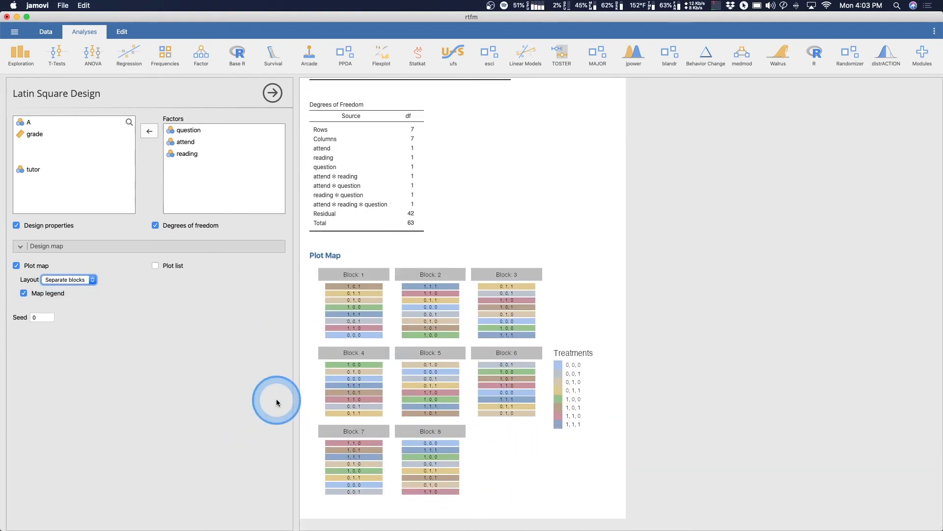
Step: Set the Latin square's plot map layout to Square format and turn on the plot list
click(79, 272)
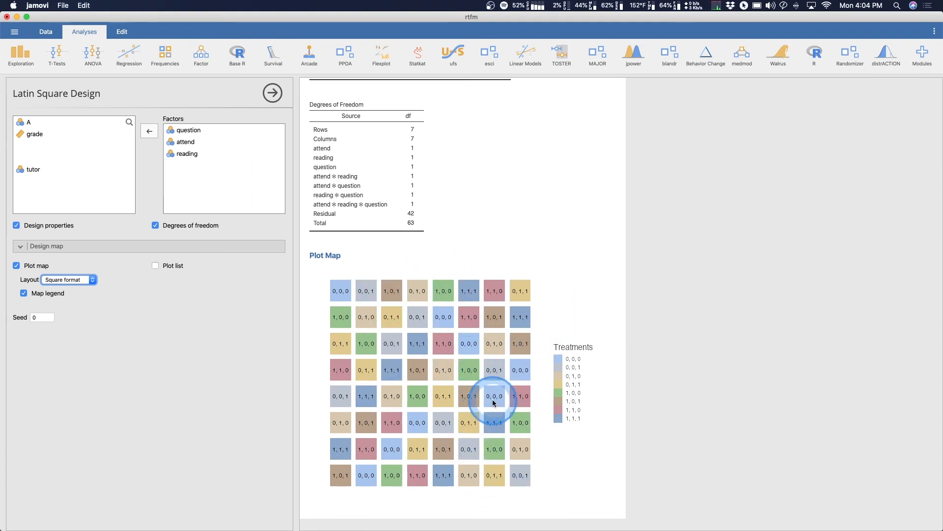
click(155, 265)
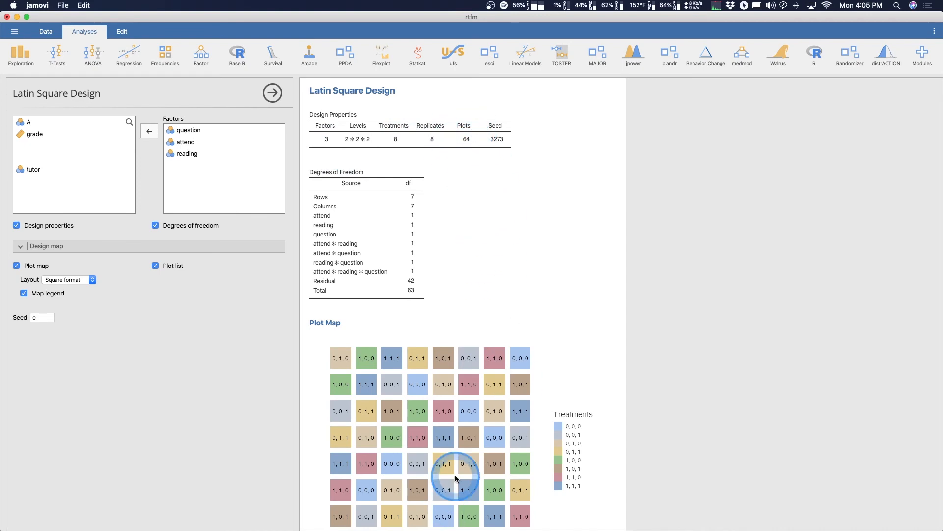
Step: Examine the Latin square's plot list, plot map, design properties and degrees of freedom
scroll(452, 459, down, 15)
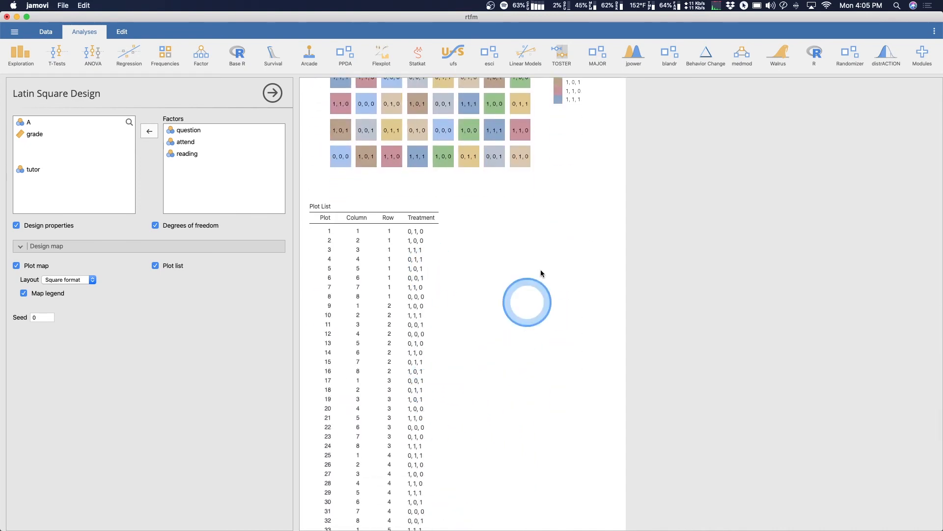
scroll(539, 305, up, 10)
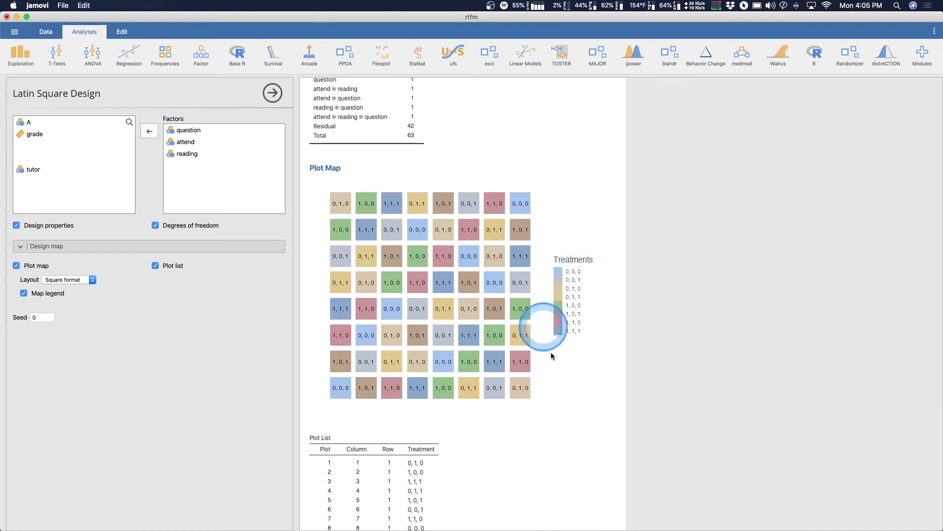
scroll(550, 352, up, 3)
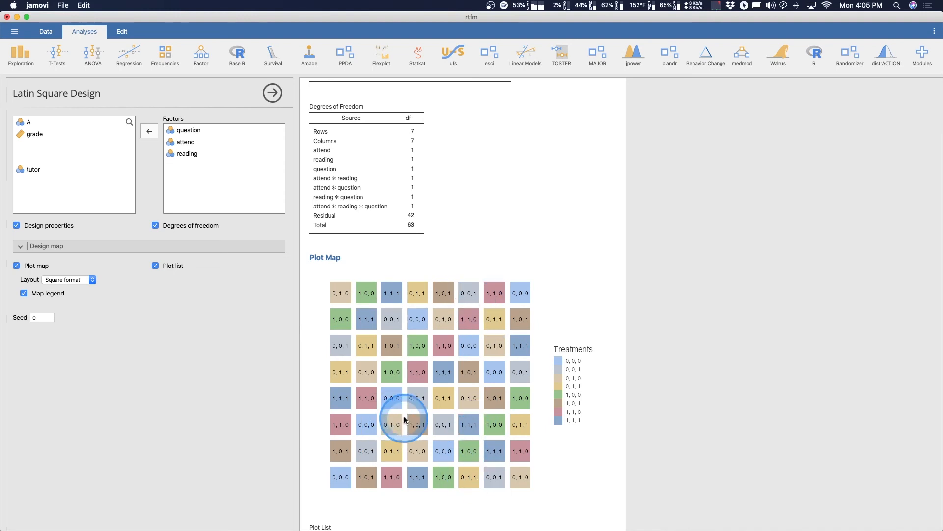
scroll(405, 416, up, 5)
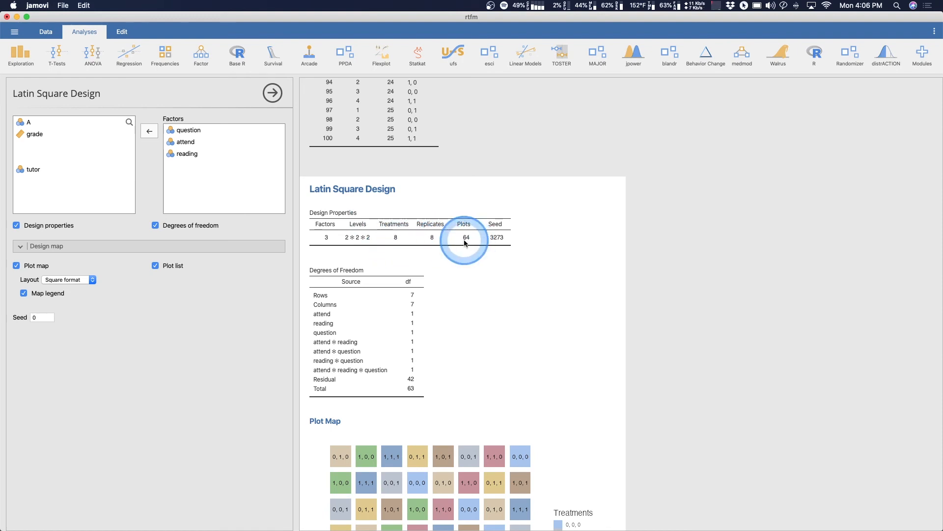
scroll(469, 253, down, 5)
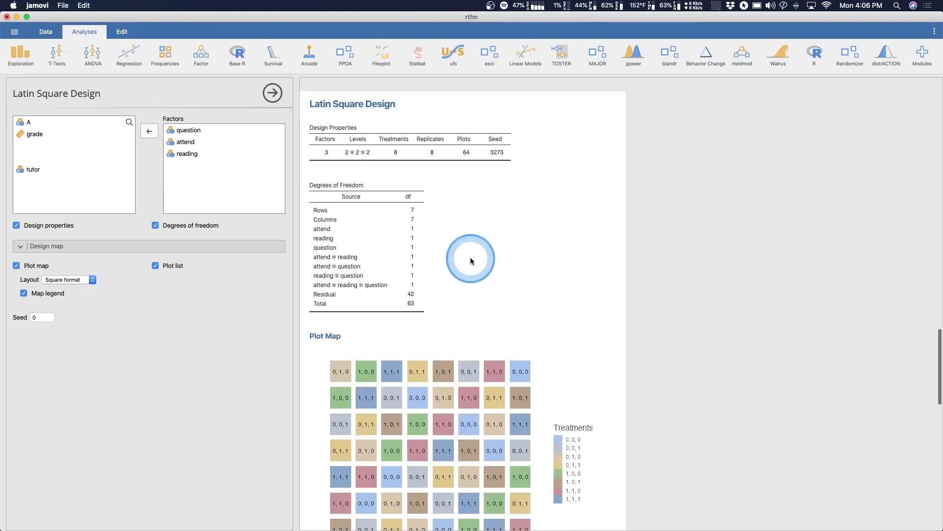
scroll(736, 267, down, 5)
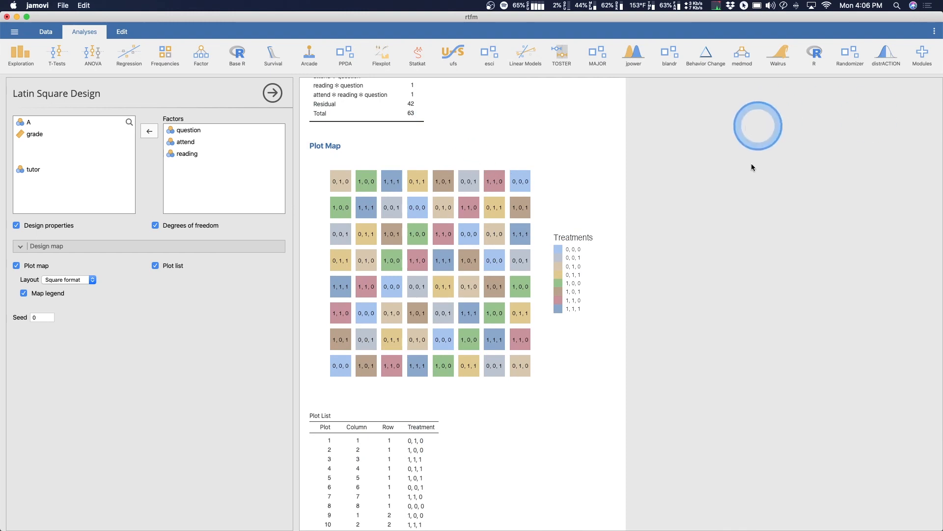
scroll(529, 258, up, 5)
scroll(526, 259, up, 12)
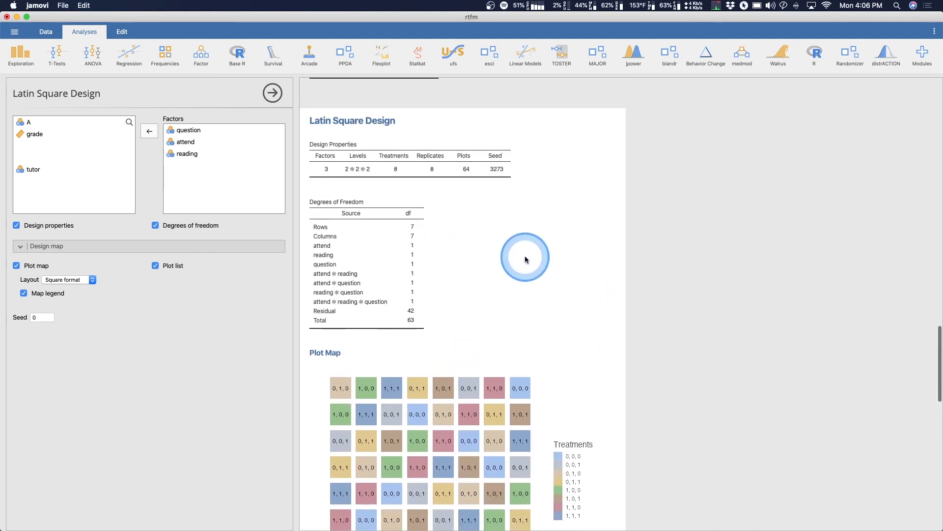
Step: Start a Randomized Complete Block Design analysis with attend, reading, question and tutor as factors
click(855, 61)
click(855, 91)
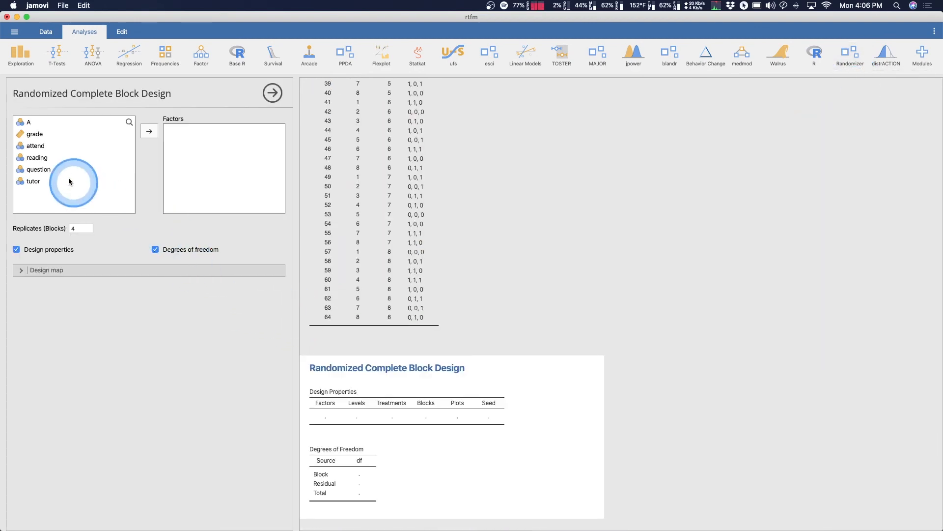
click(39, 146)
shift+click(38, 181)
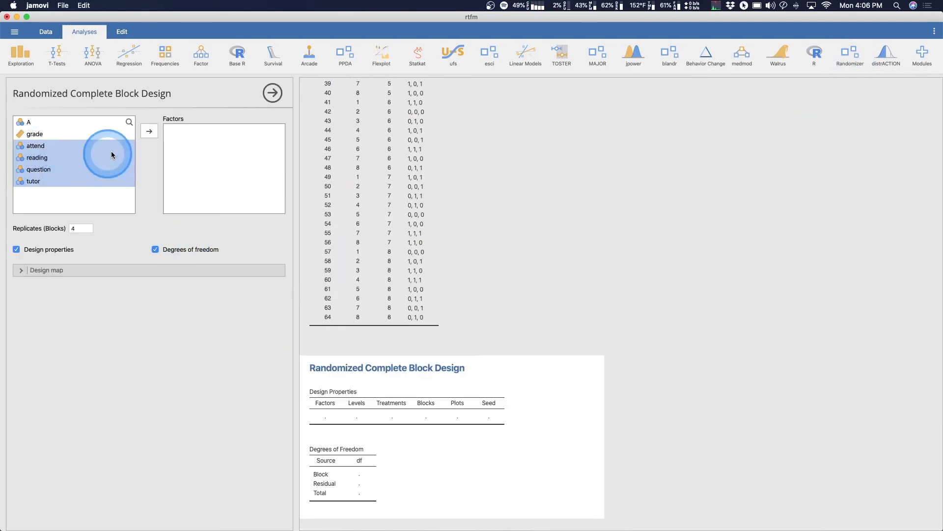
click(149, 131)
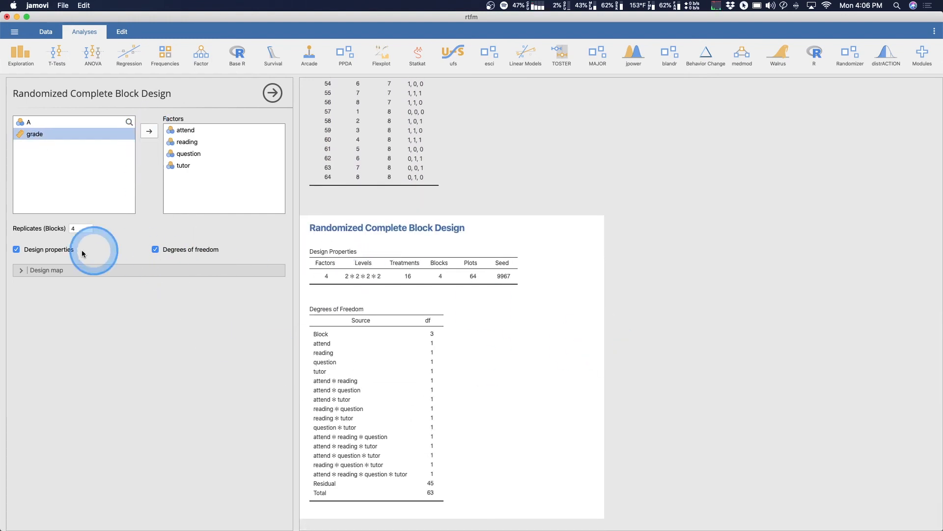
Step: Turn on the plot map for the randomized complete block design
click(45, 270)
click(47, 290)
click(214, 383)
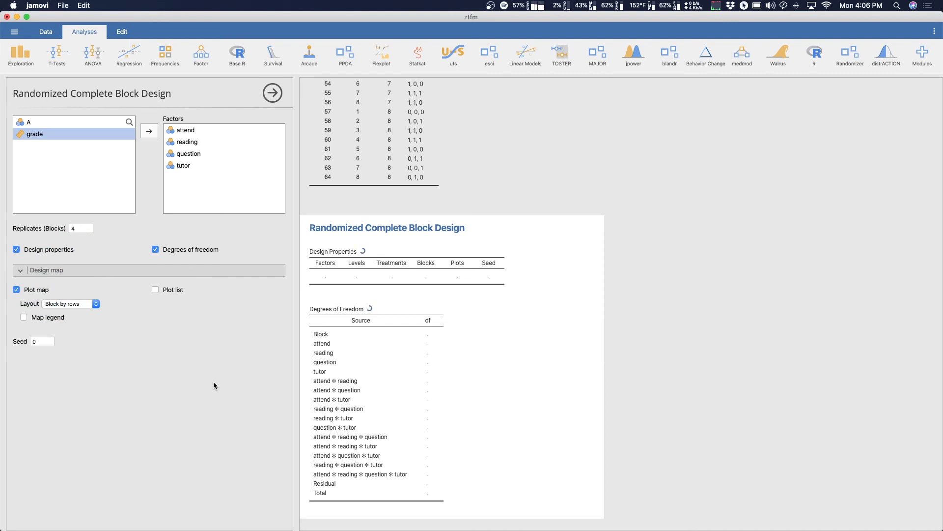
click(236, 374)
Step: Set the block design's plot map layout to Block by columns
click(71, 304)
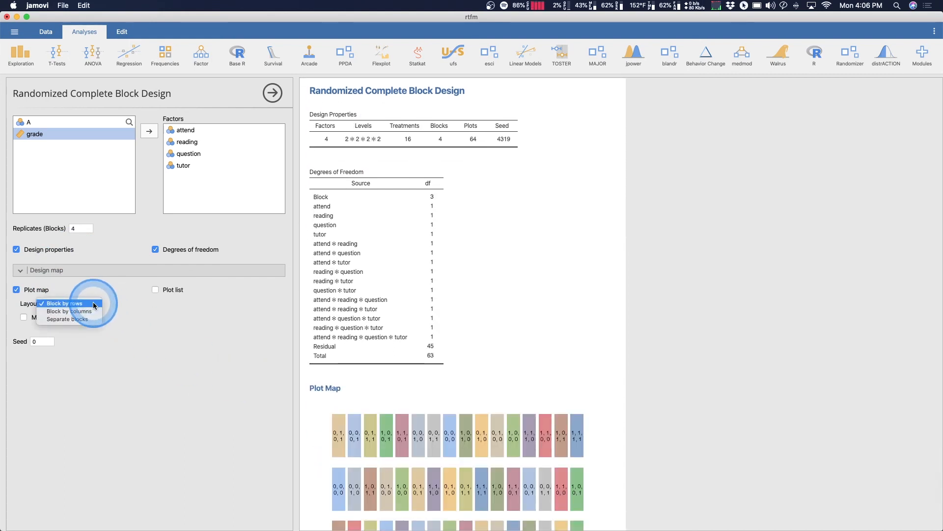
click(93, 311)
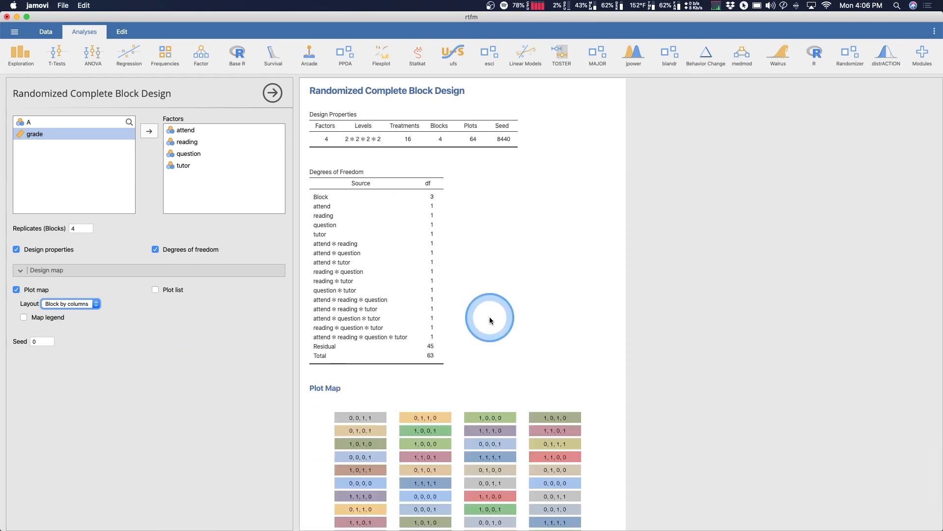
scroll(490, 317, down, 3)
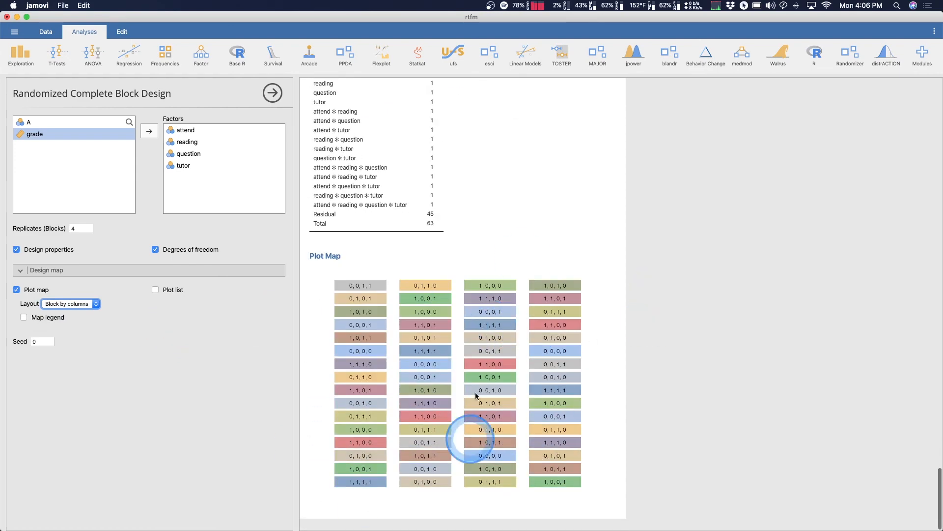
Step: Set the block design's plot map layout to Block by rows
click(77, 304)
click(64, 295)
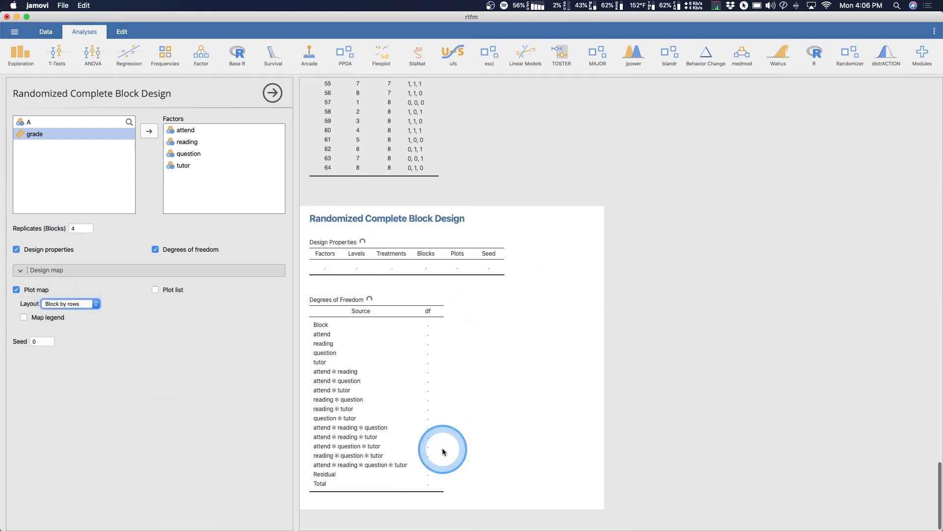
scroll(558, 443, down, 5)
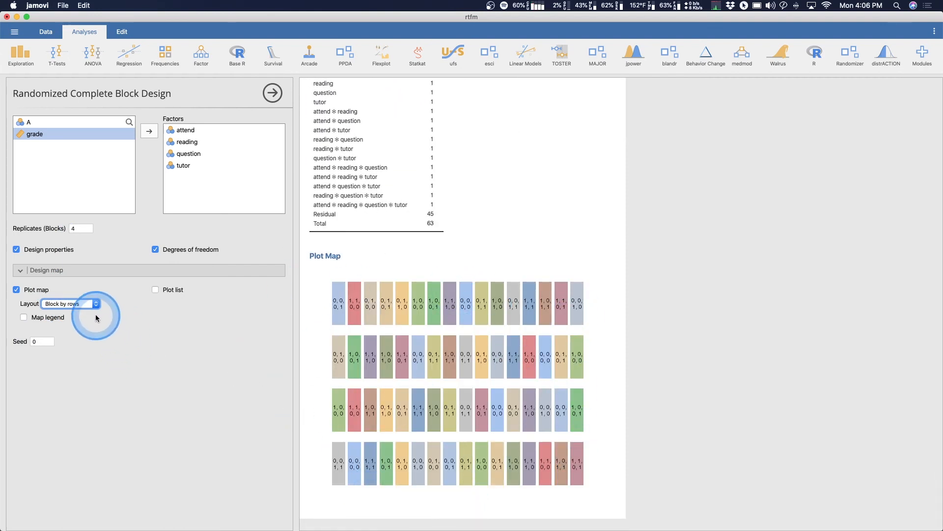
Step: Set the block design's plot map layout to Separate blocks and review the resulting map
click(87, 304)
click(81, 318)
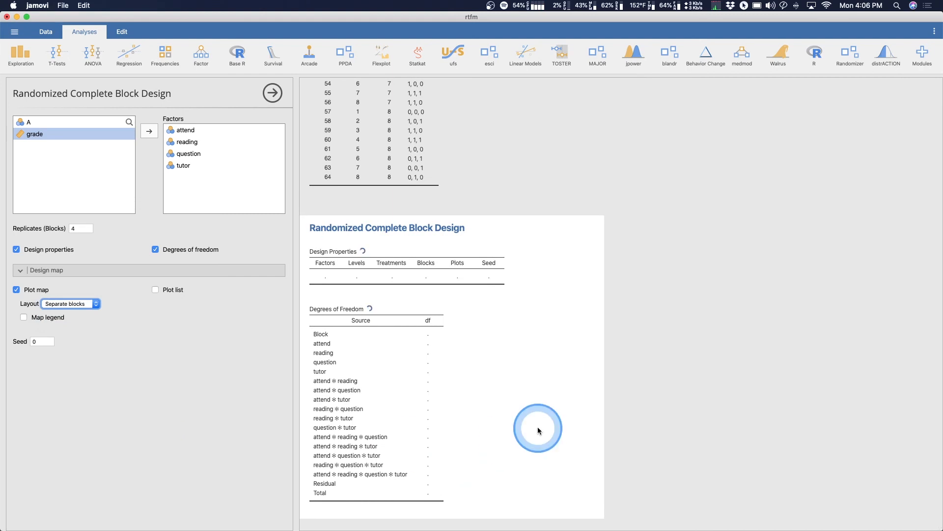
scroll(550, 433, down, 5)
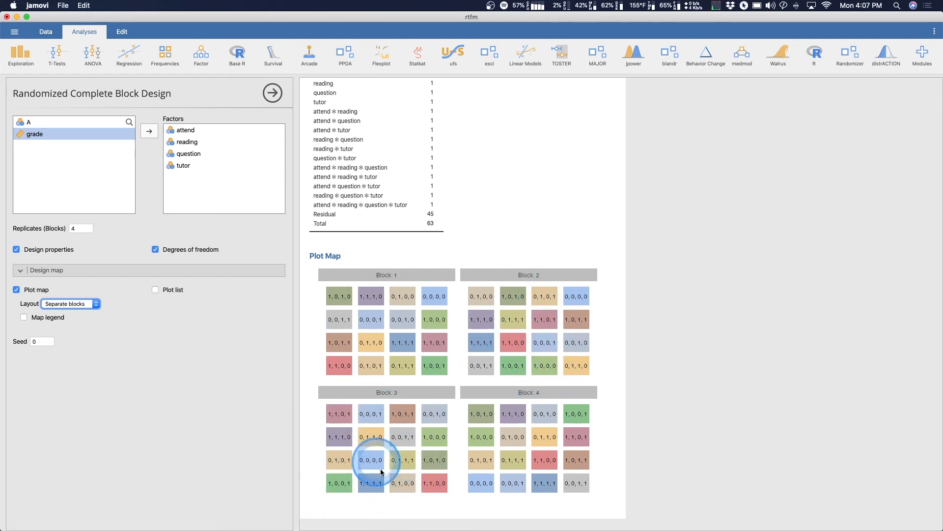
scroll(565, 442, up, 2)
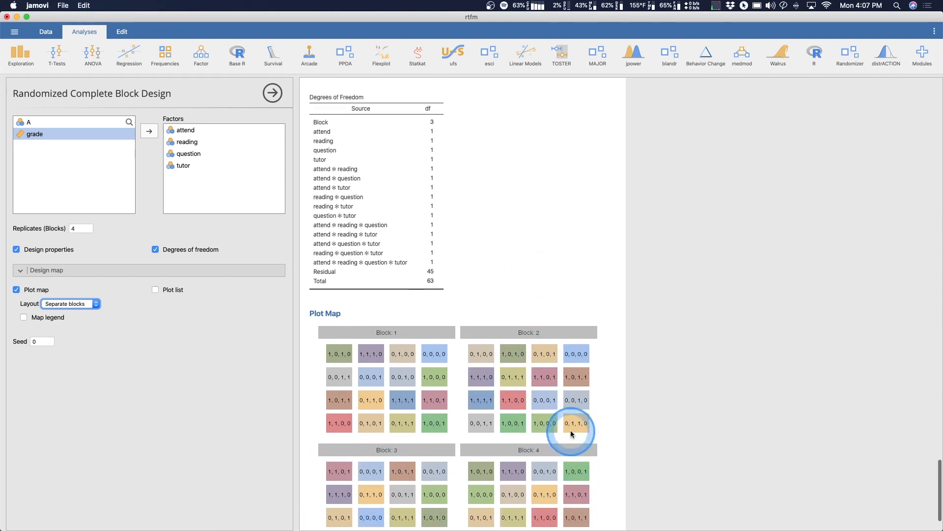
click(75, 229)
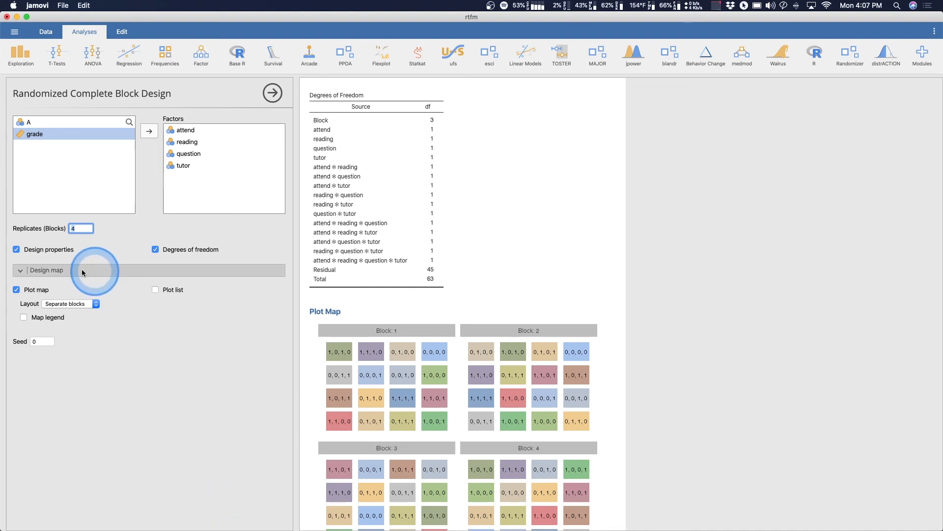
key(BackSpace)
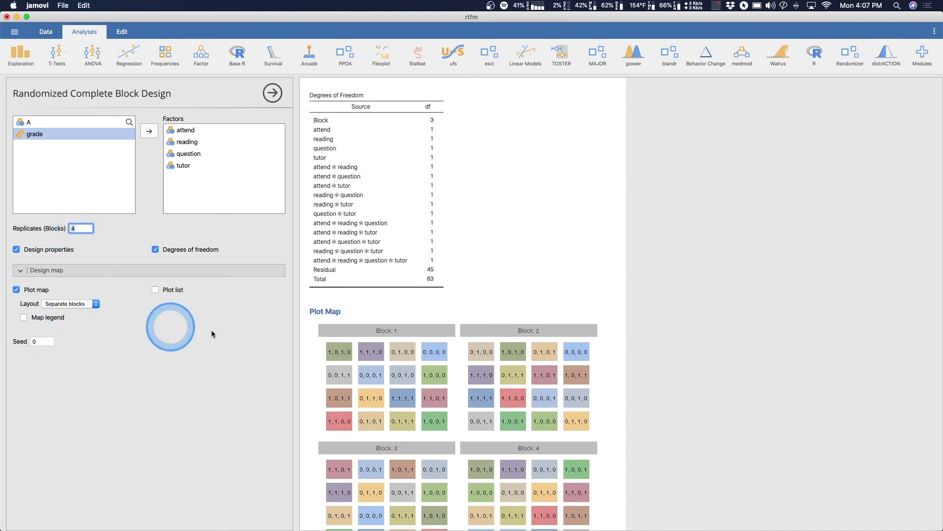
scroll(331, 337, down, 2)
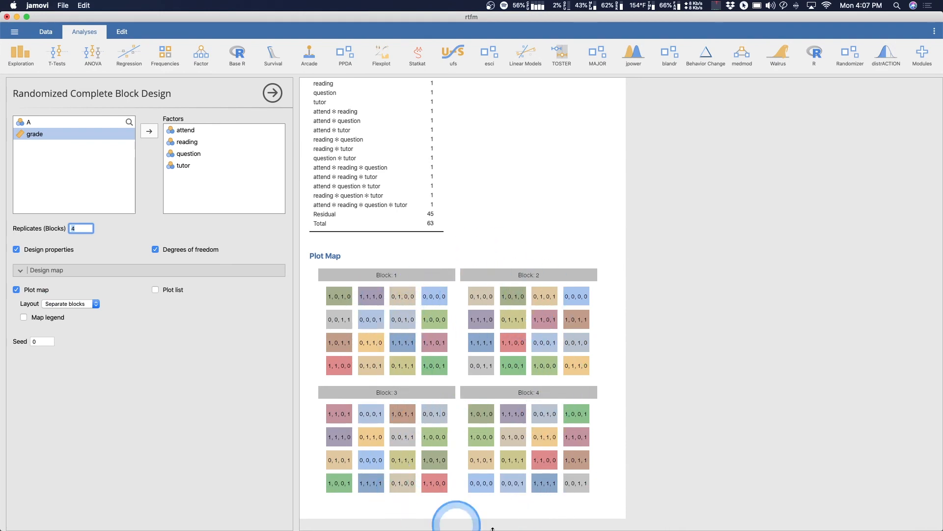
scroll(462, 303, up, 5)
scroll(519, 265, up, 10)
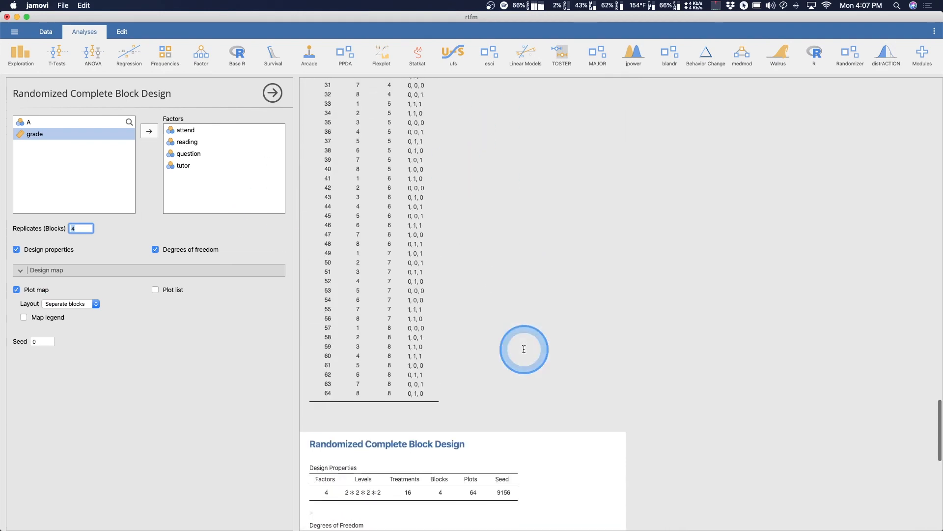